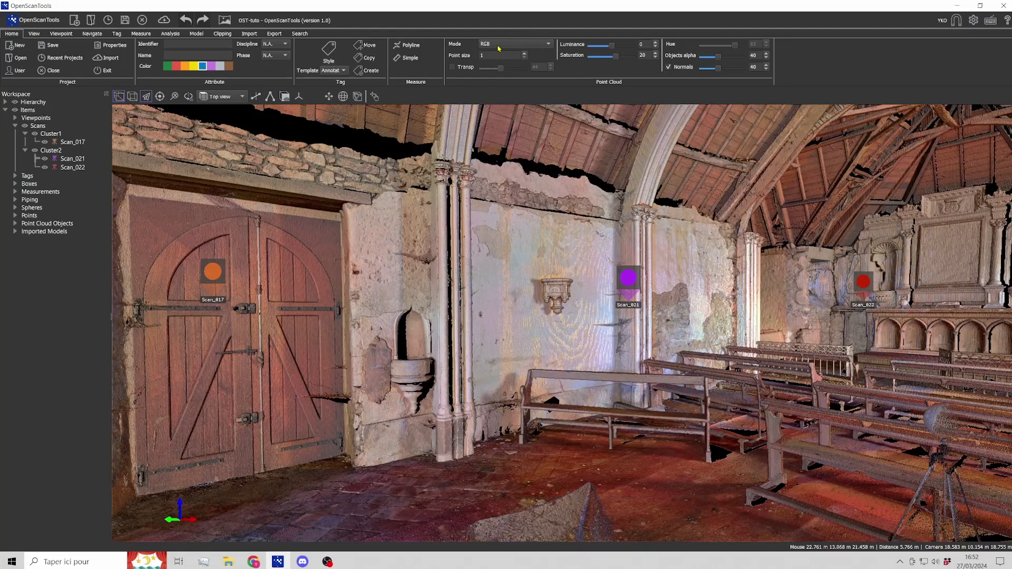
- Switch the point cloud display mode to Intensity, and return it to RGB
{"action": "left_click", "coordinate": [498, 47]}
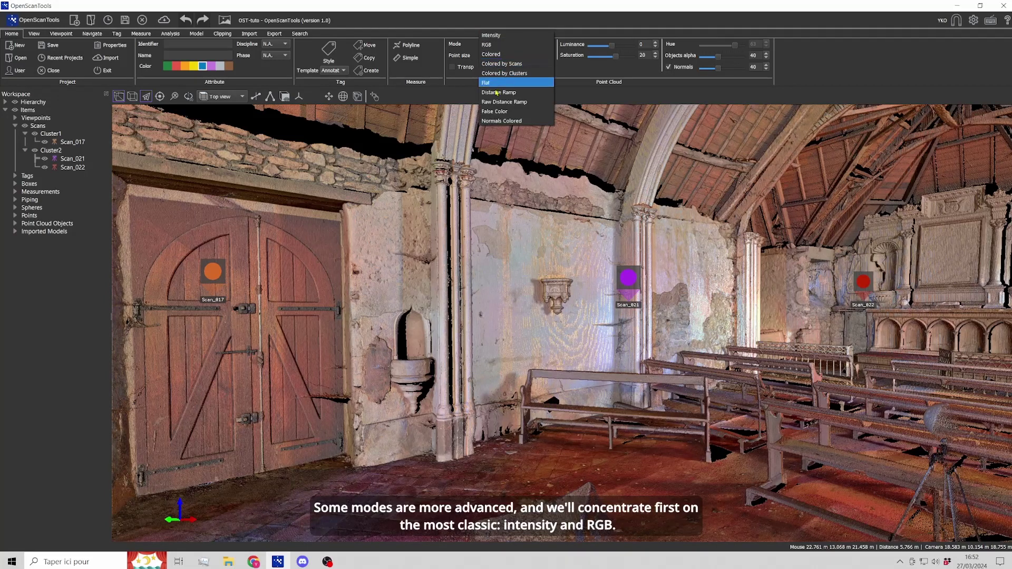
{"action": "left_click", "coordinate": [498, 45]}
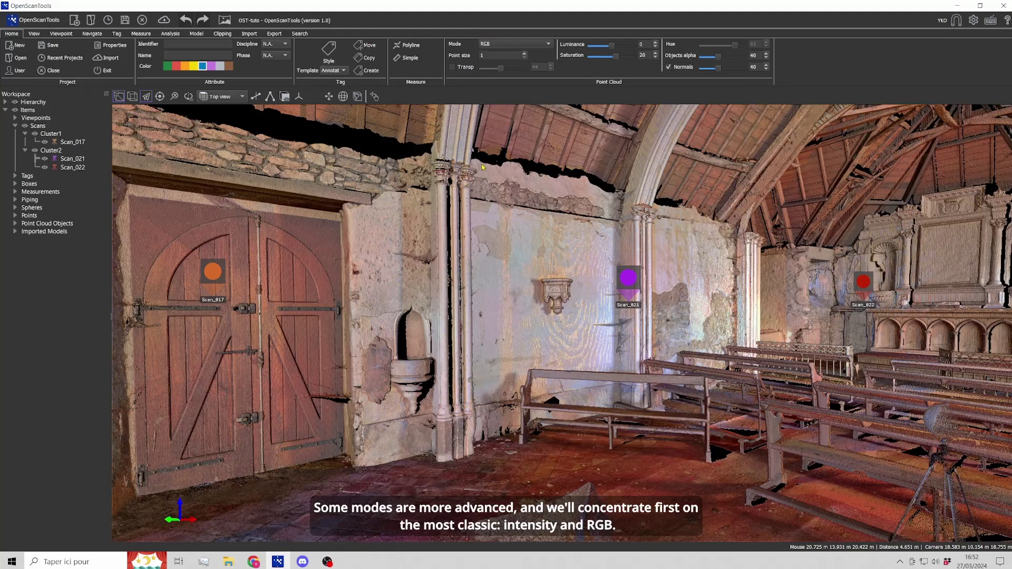
{"action": "left_click", "coordinate": [518, 45]}
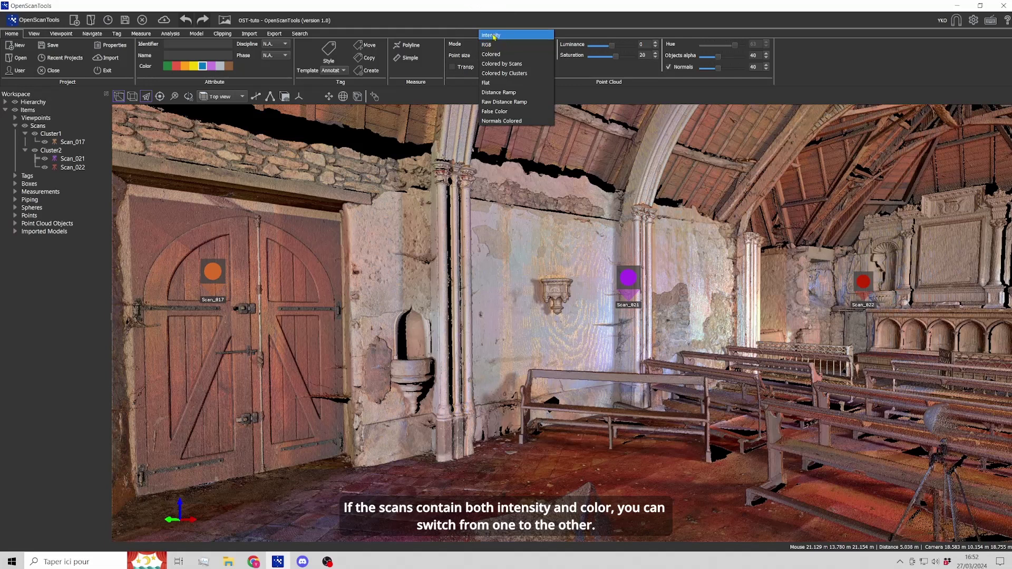
{"action": "left_click", "coordinate": [494, 36]}
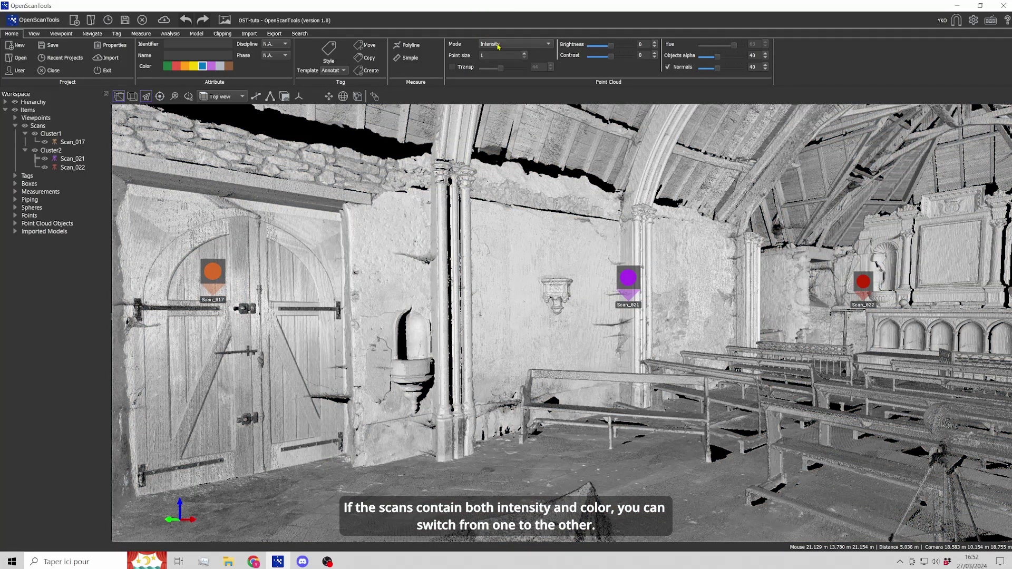
{"action": "left_click", "coordinate": [498, 45]}
{"action": "left_click", "coordinate": [498, 51]}
- Enter the Scan_021 station view, compare its wall in Intensity mode, and return to RGB
{"action": "double_click", "coordinate": [636, 291]}
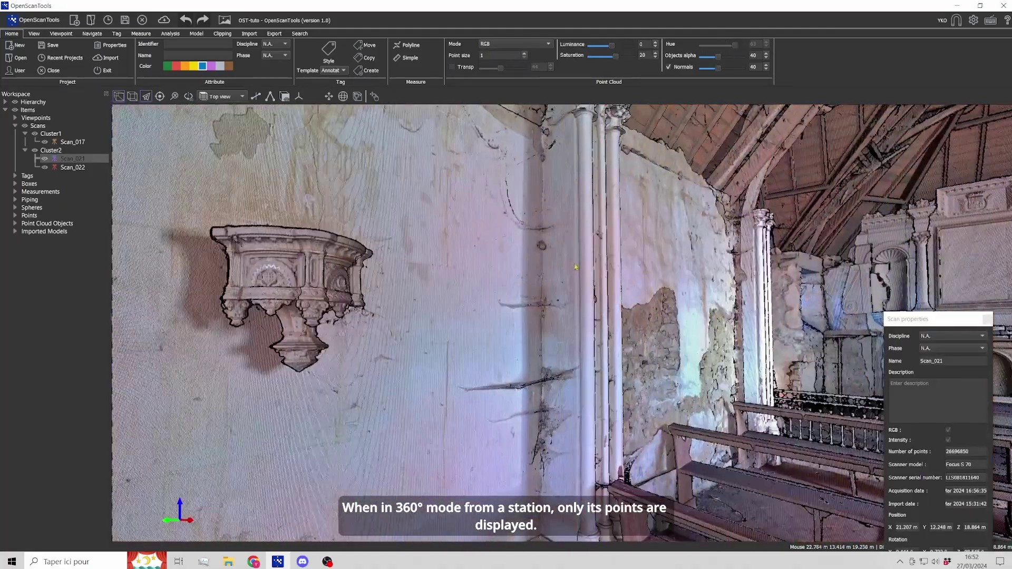
{"action": "left_click_drag", "start_coordinate": [570, 262], "coordinate": [611, 285]}
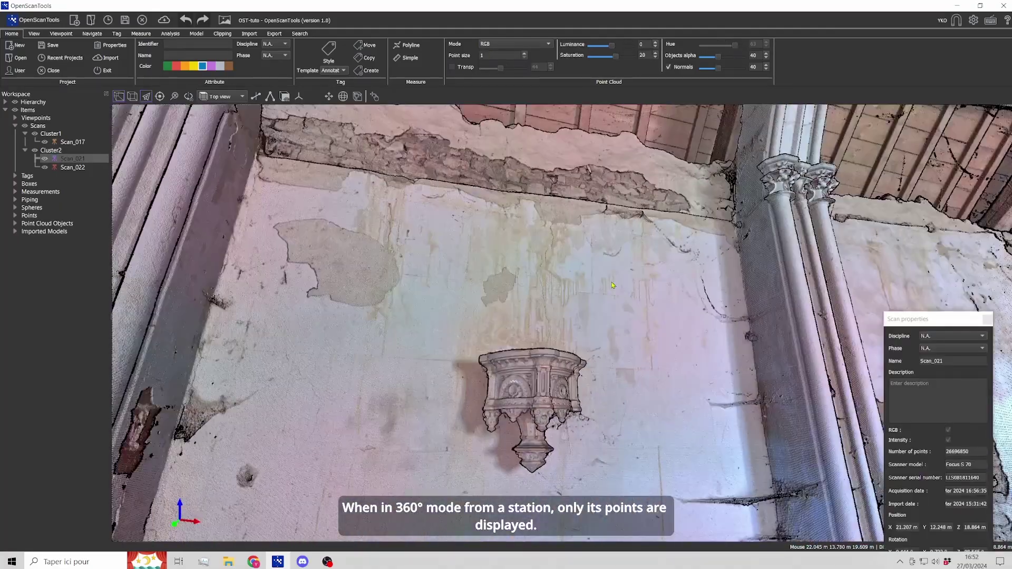
{"action": "left_click", "coordinate": [514, 45]}
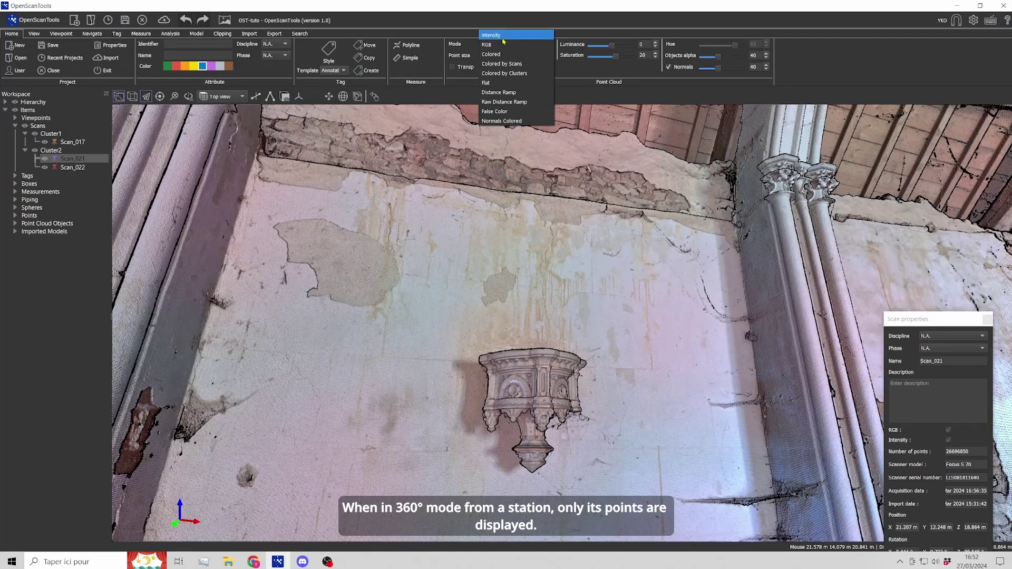
{"action": "left_click", "coordinate": [503, 35]}
{"action": "left_click", "coordinate": [501, 46]}
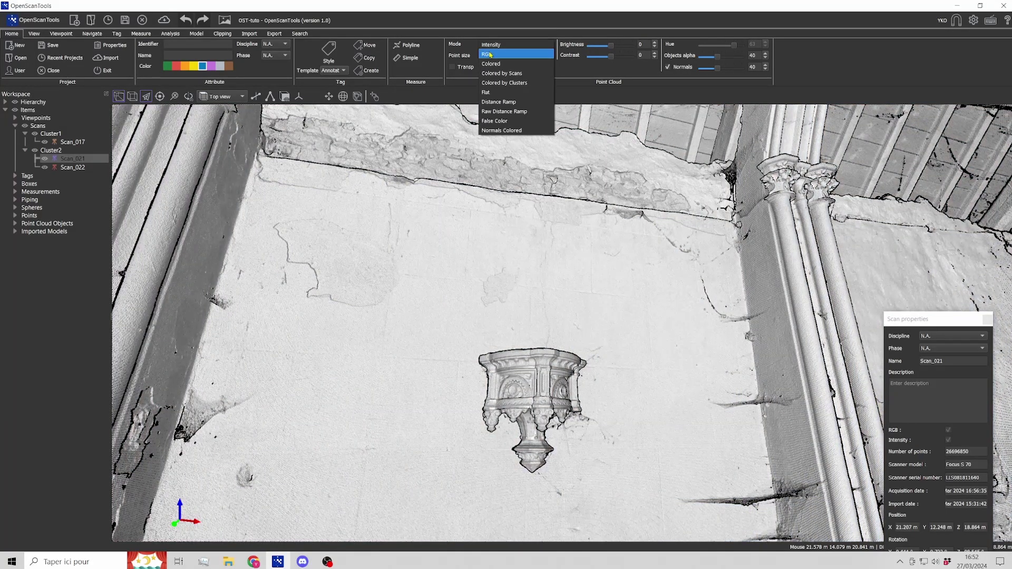
{"action": "left_click", "coordinate": [490, 56]}
- Try a larger point size on a close view of the wall below the stone console
{"action": "left_click_drag", "start_coordinate": [609, 253], "coordinate": [571, 222]}
{"action": "scroll", "coordinate": [562, 239], "scroll_direction": "up", "scroll_amount": 6}
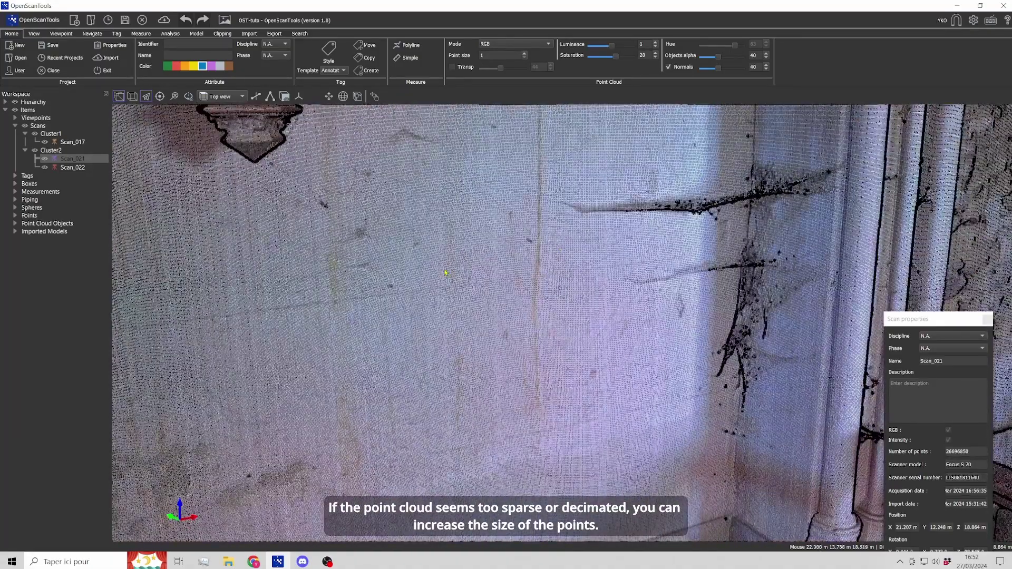
{"action": "left_click", "coordinate": [525, 54]}
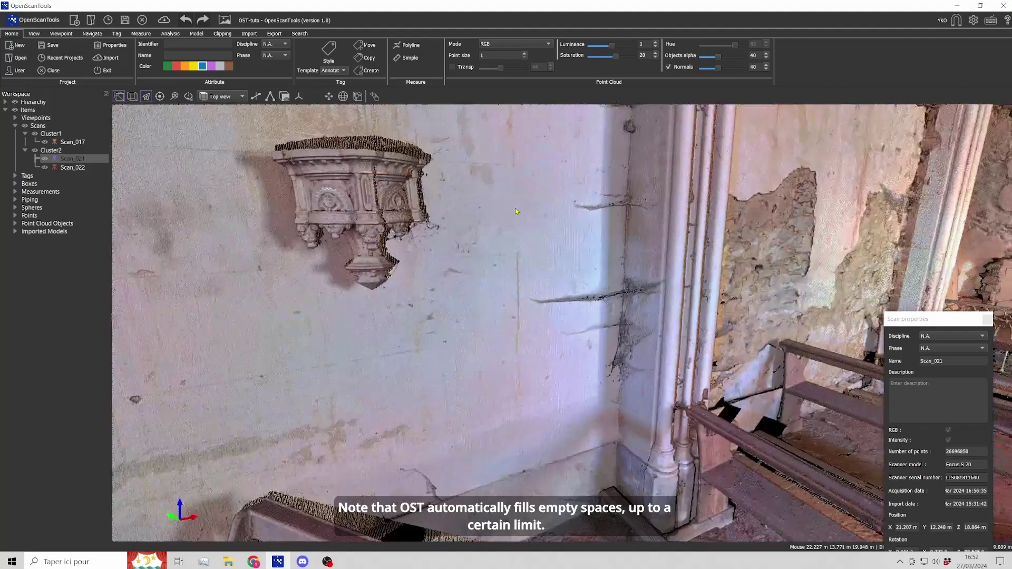
- Leave the station view, switch the wall's display to Intensity to see its adjustment options, and return to RGB
{"action": "scroll", "coordinate": [516, 211], "scroll_direction": "down", "scroll_amount": 1}
{"action": "scroll", "coordinate": [517, 228], "scroll_direction": "down", "scroll_amount": 5}
{"action": "scroll", "coordinate": [521, 254], "scroll_direction": "down", "scroll_amount": 1}
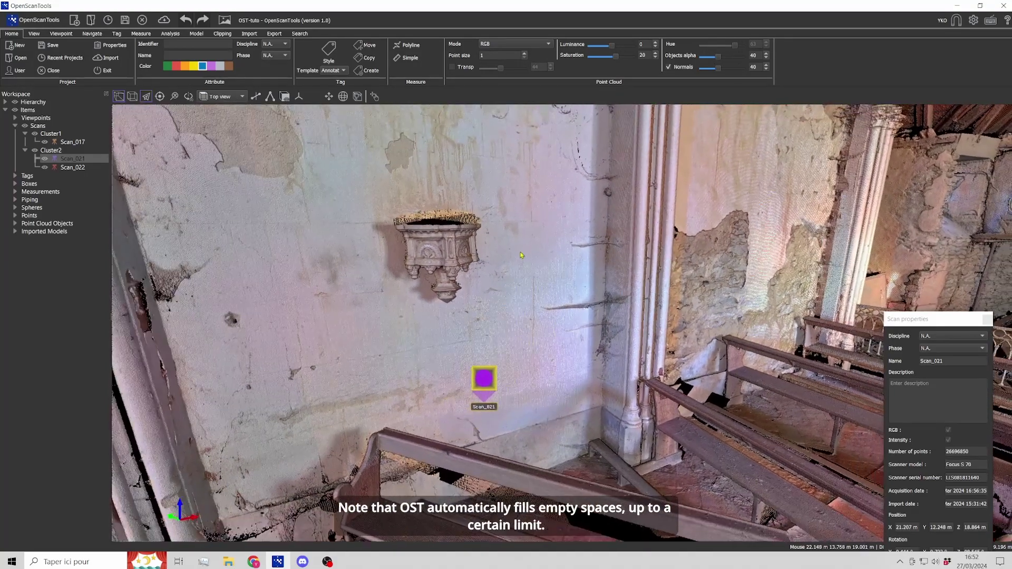
{"action": "middle_click_drag", "start_coordinate": [521, 252], "coordinate": [538, 241]}
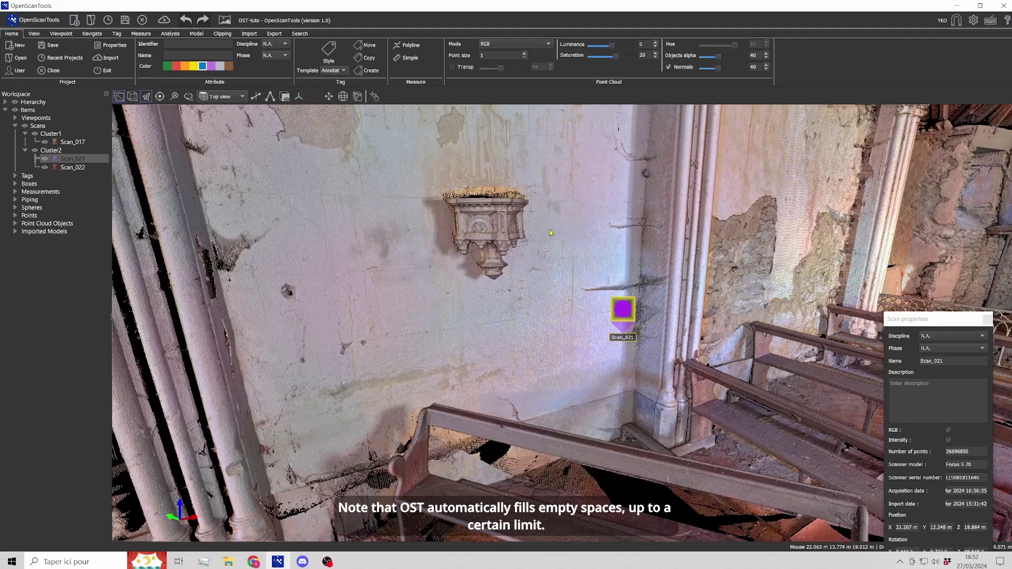
{"action": "left_click_drag", "start_coordinate": [628, 134], "coordinate": [618, 154]}
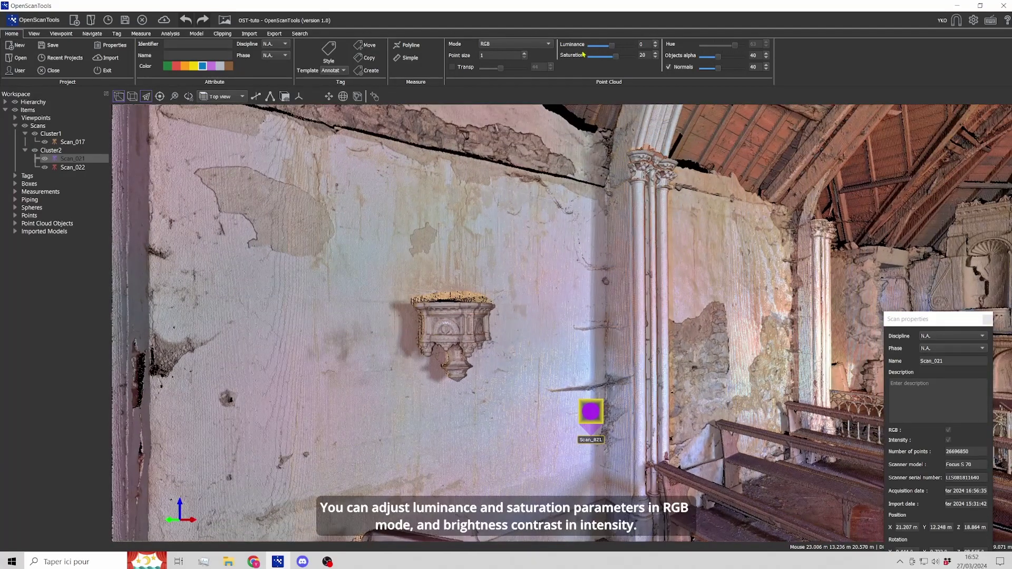
{"action": "left_click", "coordinate": [536, 48]}
{"action": "left_click", "coordinate": [522, 35]}
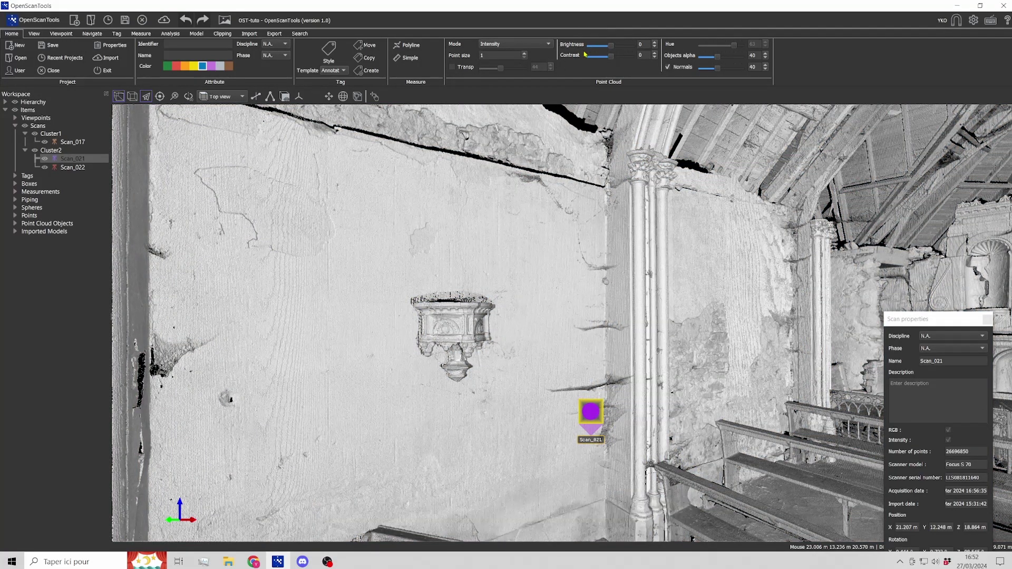
{"action": "left_click", "coordinate": [540, 47]}
{"action": "left_click", "coordinate": [522, 58]}
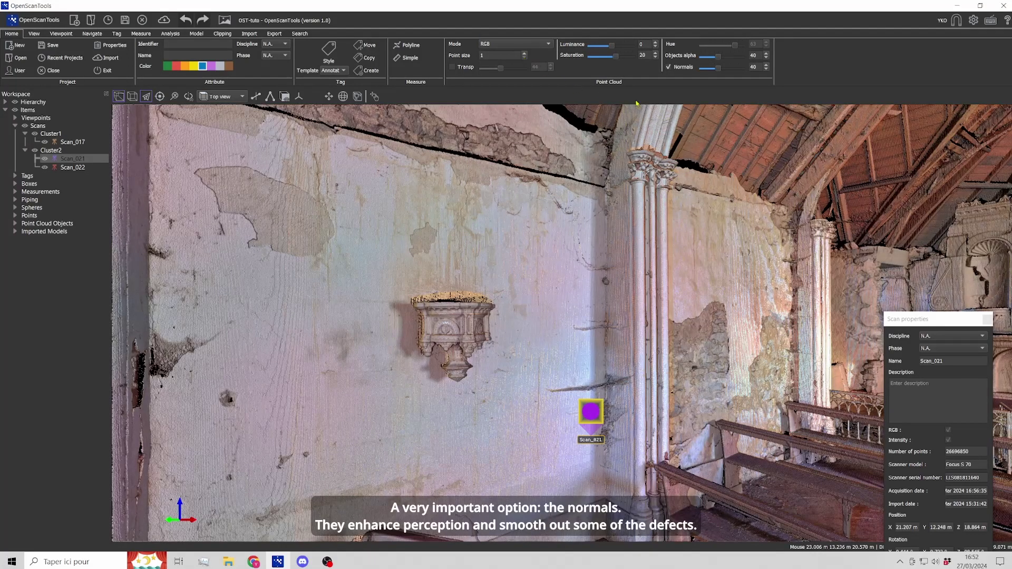
- Turn off the point cloud normals and inspect the coarser rendering across the overlapping scans on the wall
{"action": "left_click", "coordinate": [670, 68]}
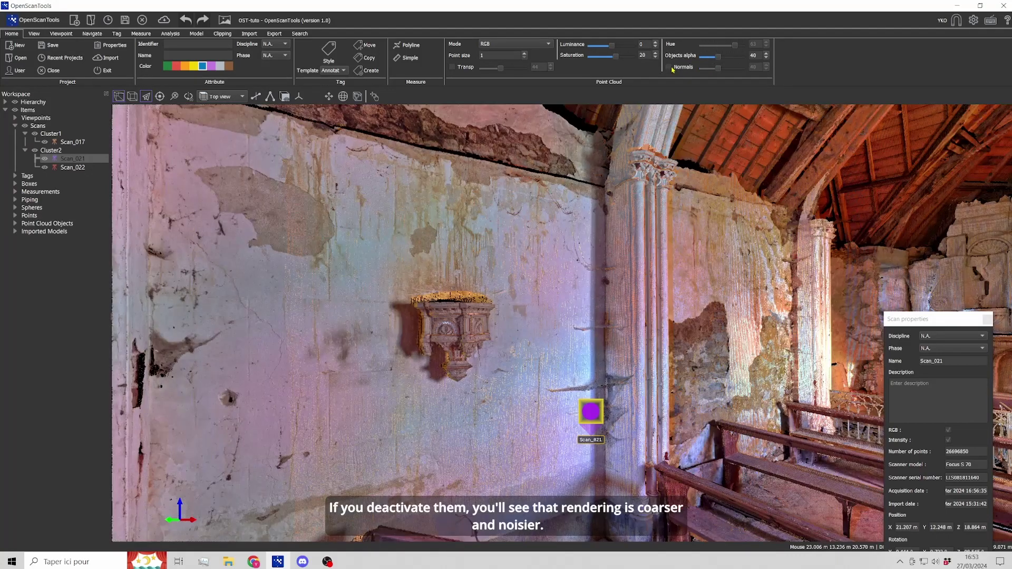
{"action": "key", "text": "Right"}
{"action": "left_click_drag", "start_coordinate": [711, 188], "coordinate": [623, 224]}
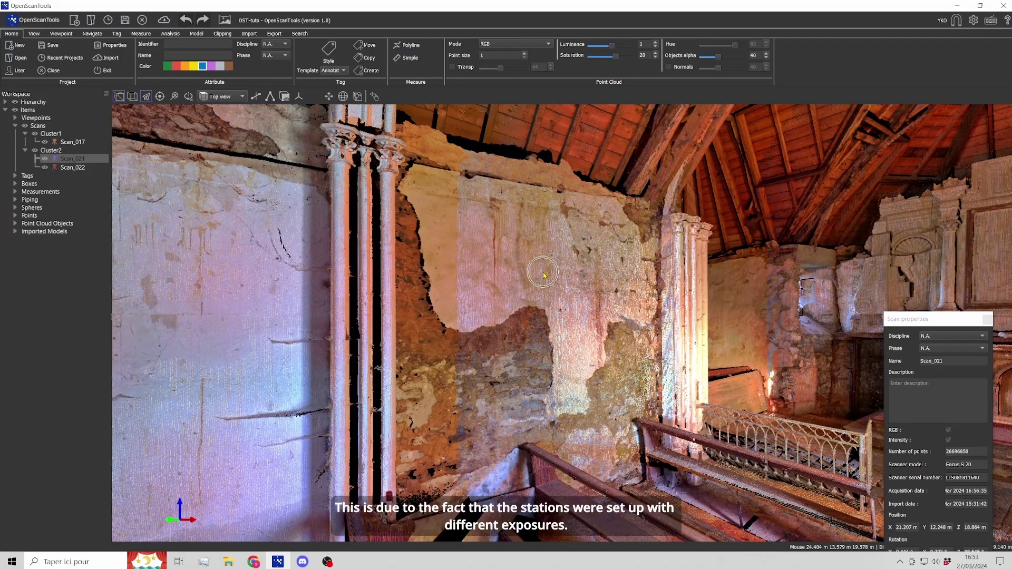
{"action": "scroll", "coordinate": [554, 304], "scroll_direction": "down", "scroll_amount": 3}
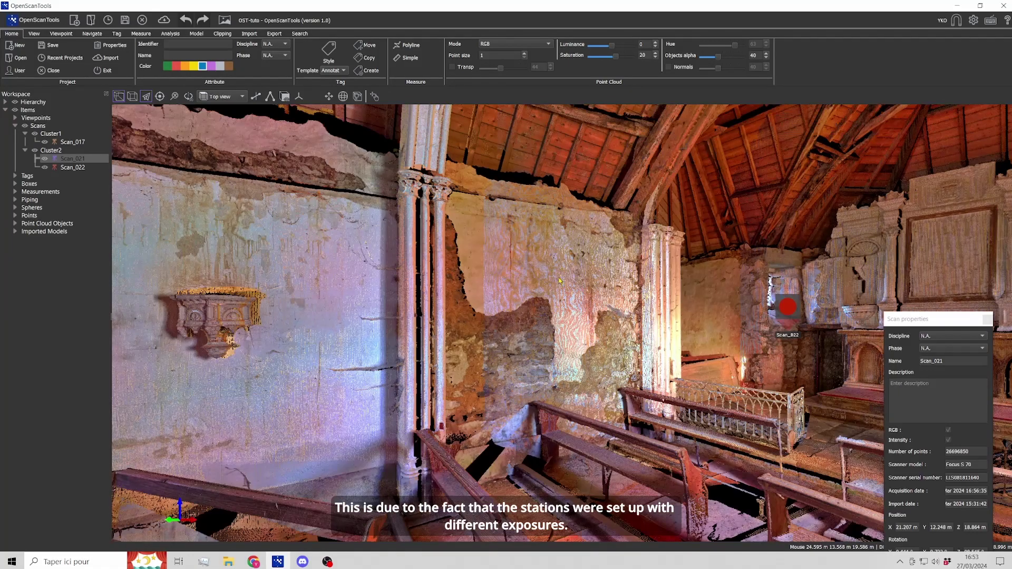
{"action": "middle_click_drag", "start_coordinate": [548, 315], "coordinate": [608, 314]}
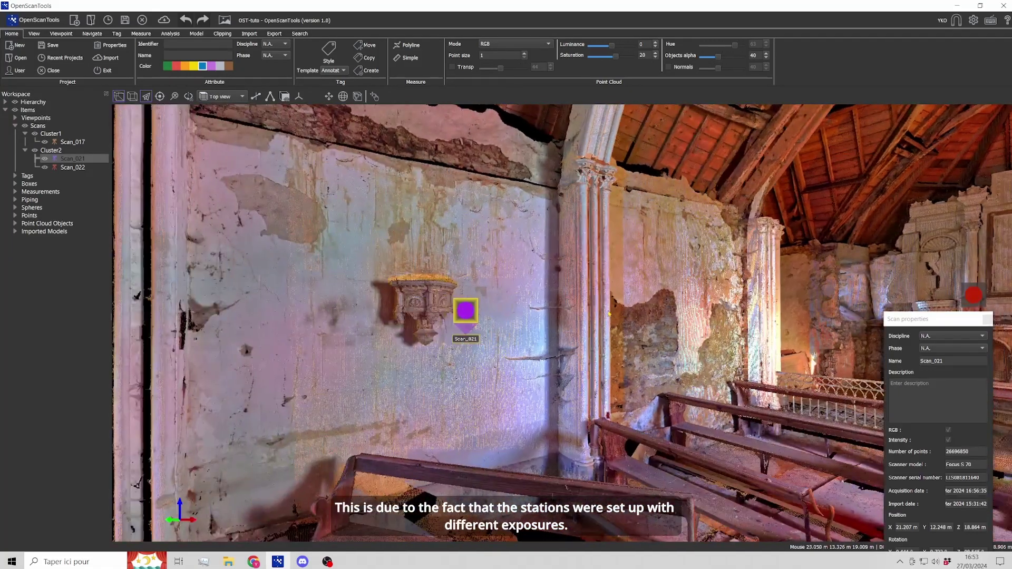
- Enter the Scan_021 station and the Scan_022 station in turn to compare the wall colours captured by each
{"action": "double_click", "coordinate": [465, 313]}
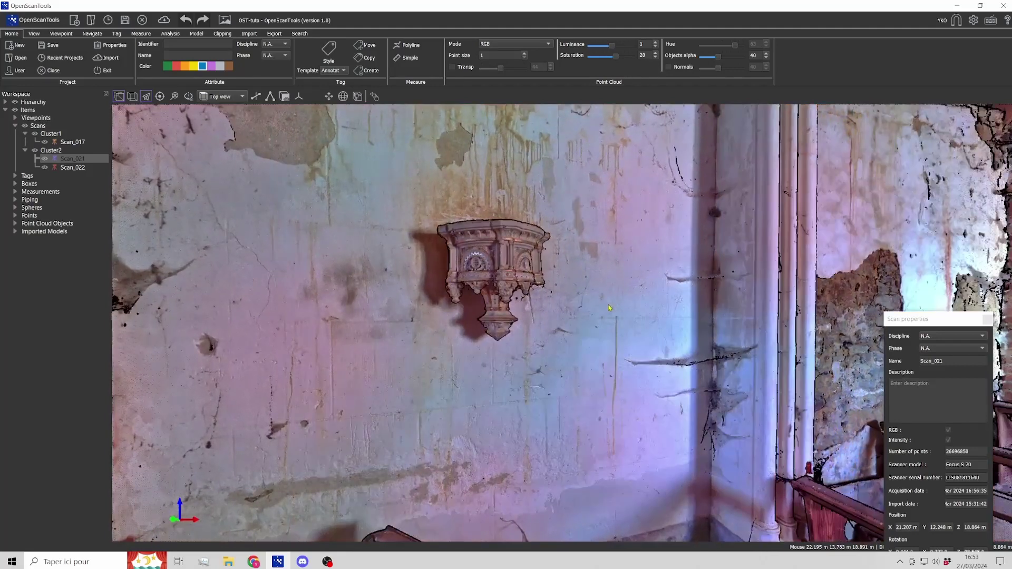
{"action": "left_click_drag", "start_coordinate": [603, 307], "coordinate": [586, 283]}
{"action": "key", "text": "ctrl"}
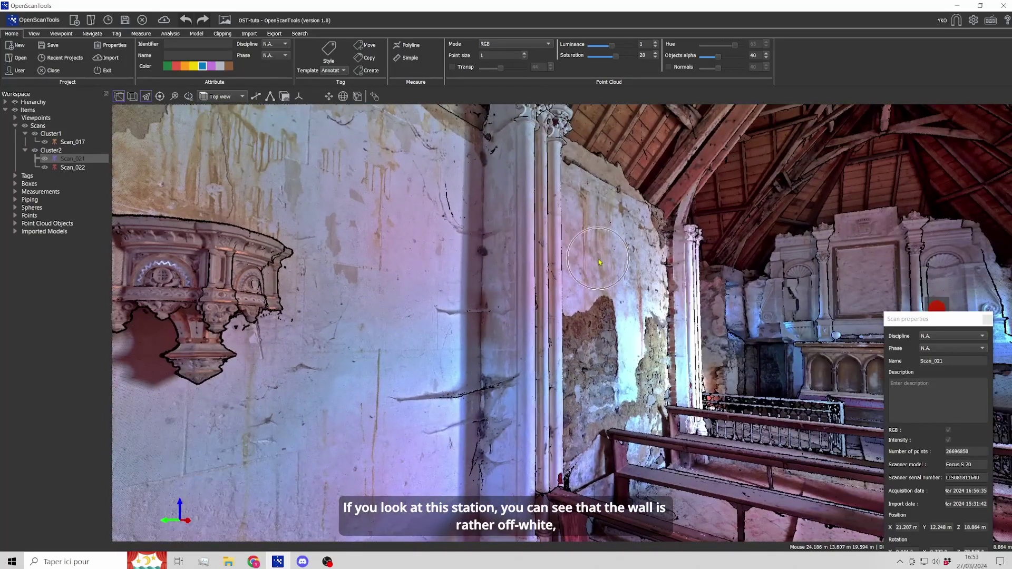
{"action": "scroll", "coordinate": [609, 279], "scroll_direction": "down", "scroll_amount": 5}
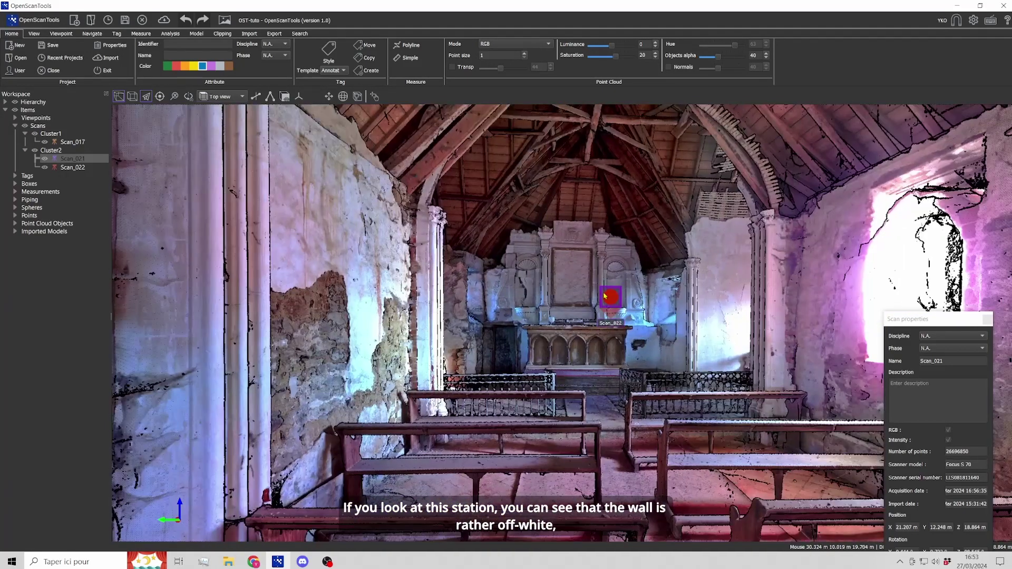
{"action": "double_click", "coordinate": [610, 298]}
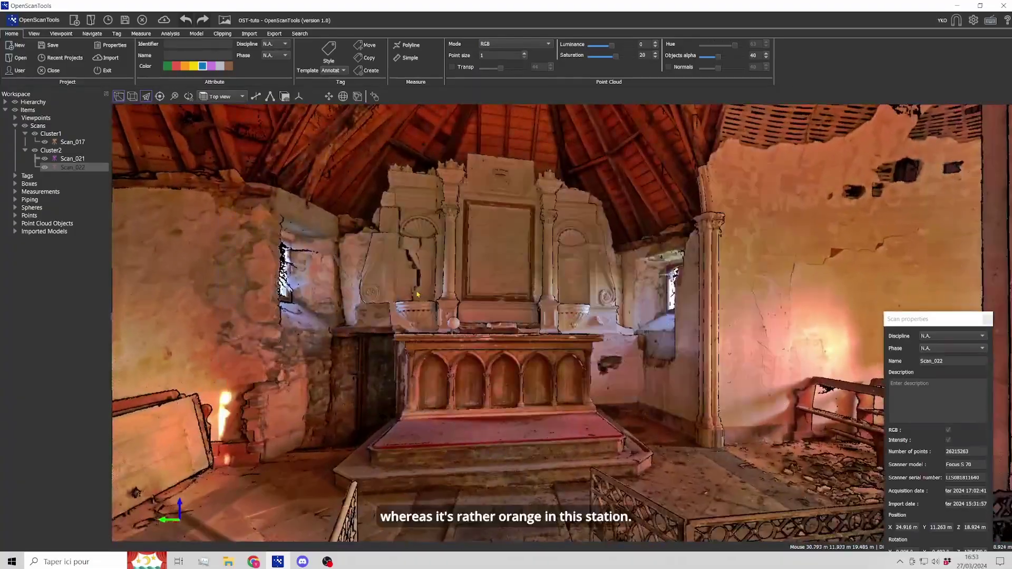
{"action": "left_click_drag", "start_coordinate": [417, 294], "coordinate": [586, 299]}
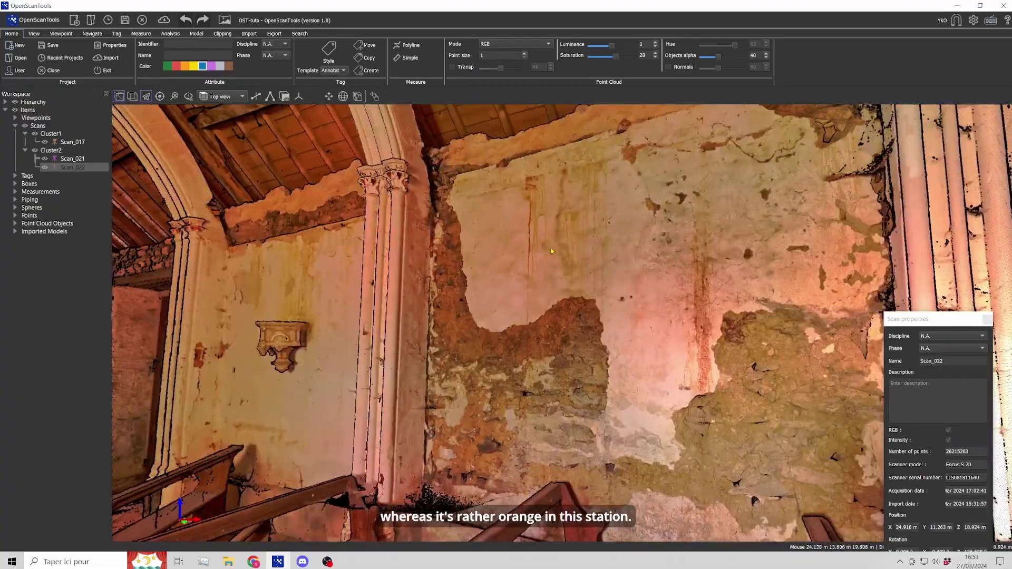
{"action": "left_click_drag", "start_coordinate": [547, 250], "coordinate": [583, 272]}
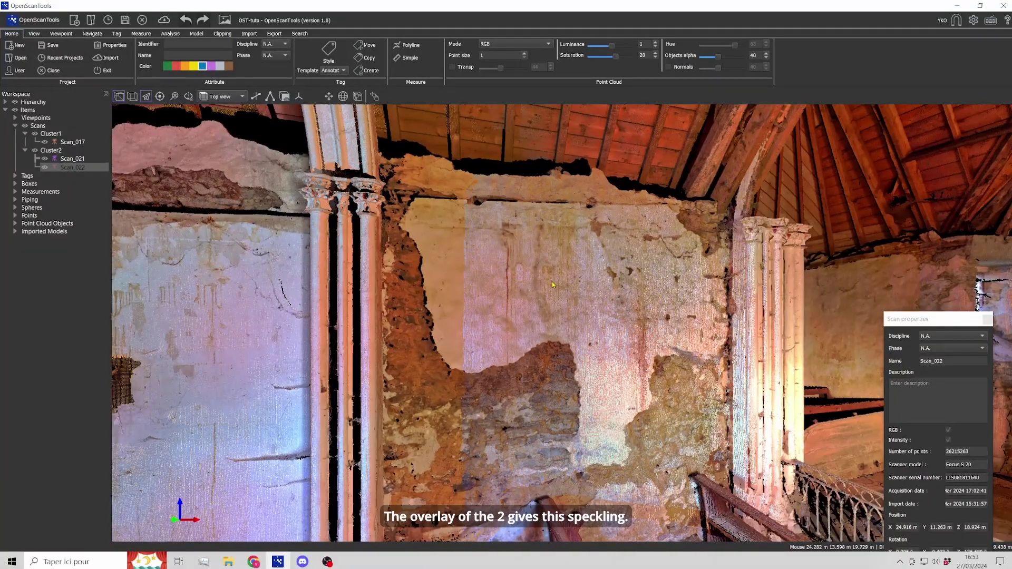
- Turn the point cloud normals back on in their second, fully checked mode
{"action": "left_click", "coordinate": [669, 67]}
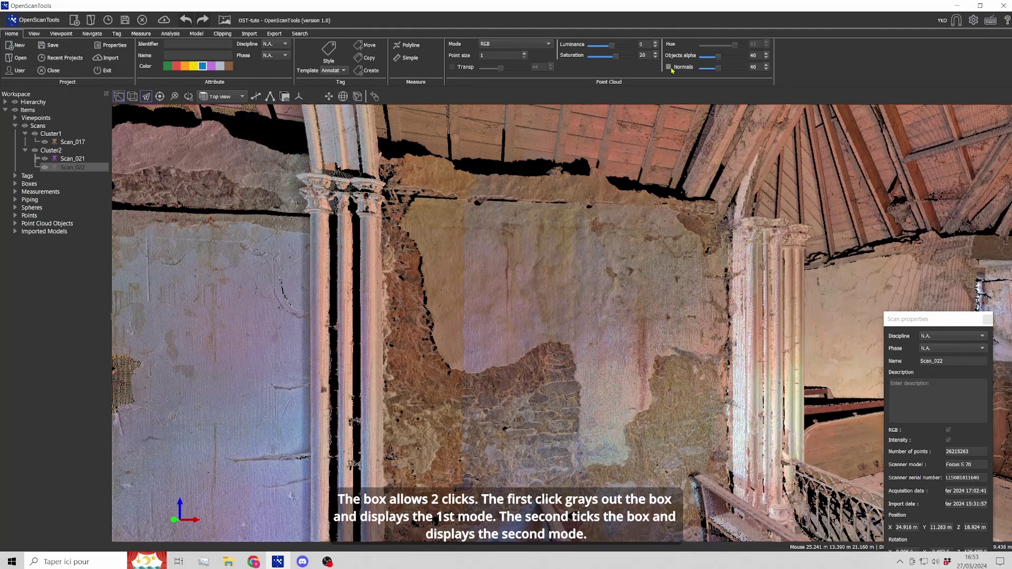
{"action": "left_click", "coordinate": [669, 67]}
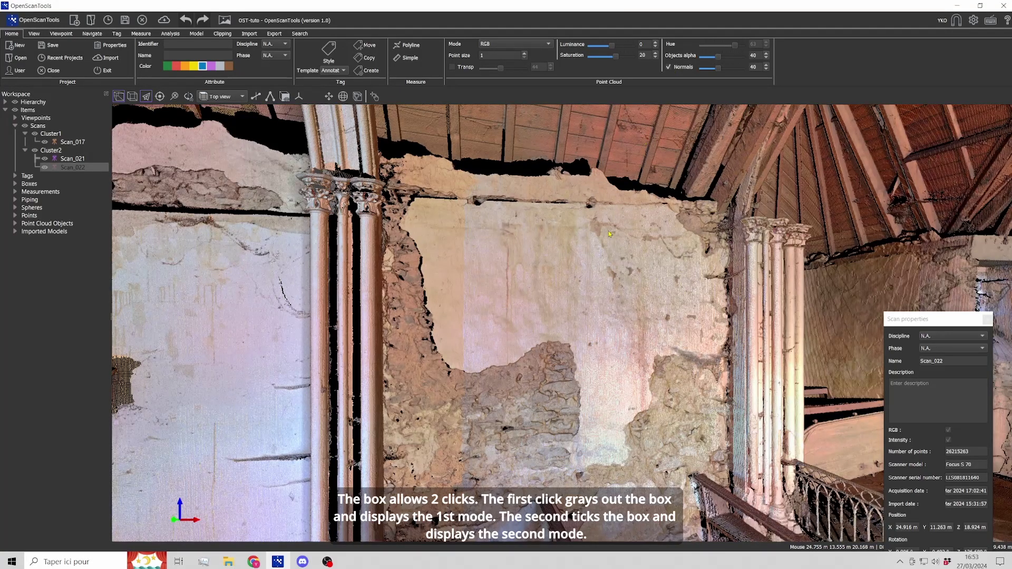
{"action": "mouse_move", "coordinate": [608, 236]}
{"action": "left_mouse_down"}
{"action": "mouse_move", "coordinate": [639, 221]}
{"action": "mouse_move", "coordinate": [620, 227]}
{"action": "left_mouse_up"}
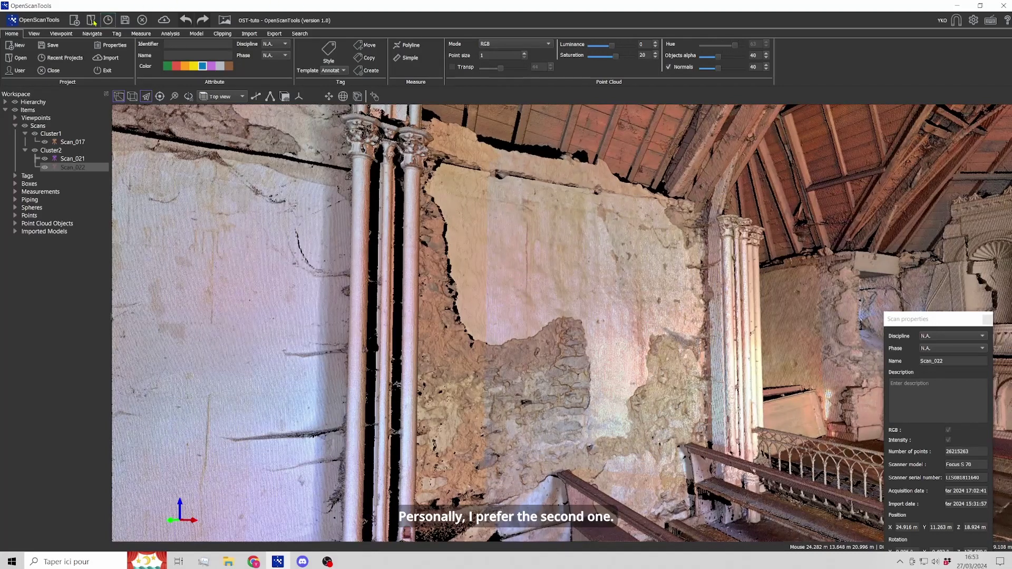
- Turn off smooth colors in the normals settings to compare the rendering, and turn it back on
{"action": "left_click", "coordinate": [34, 33]}
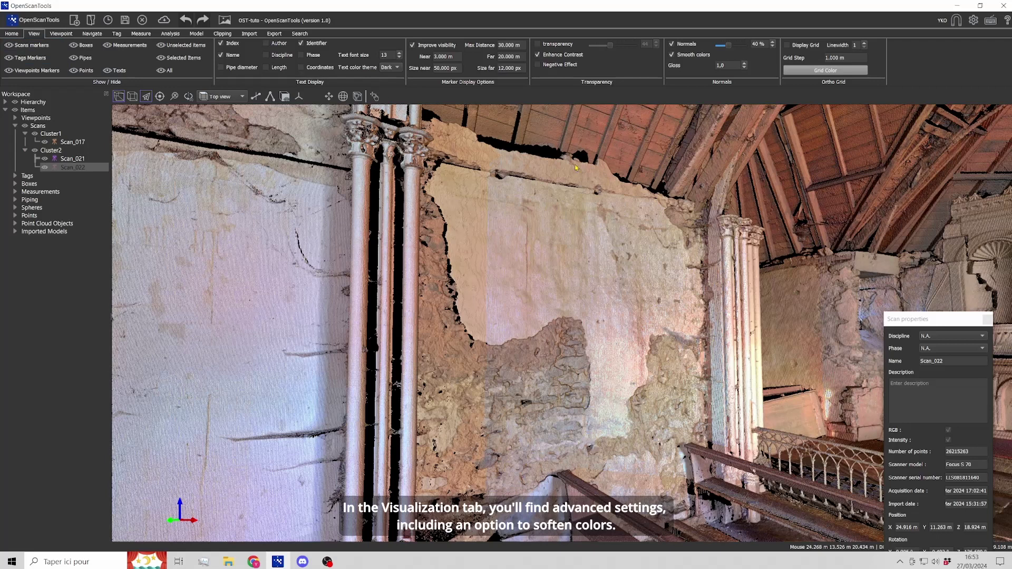
{"action": "left_click", "coordinate": [675, 56]}
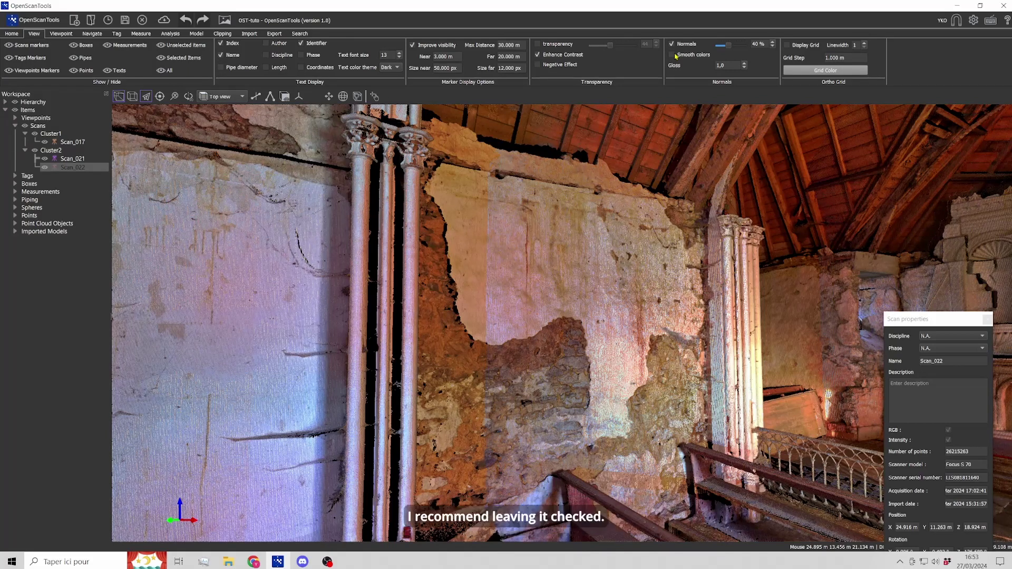
{"action": "left_click", "coordinate": [675, 55]}
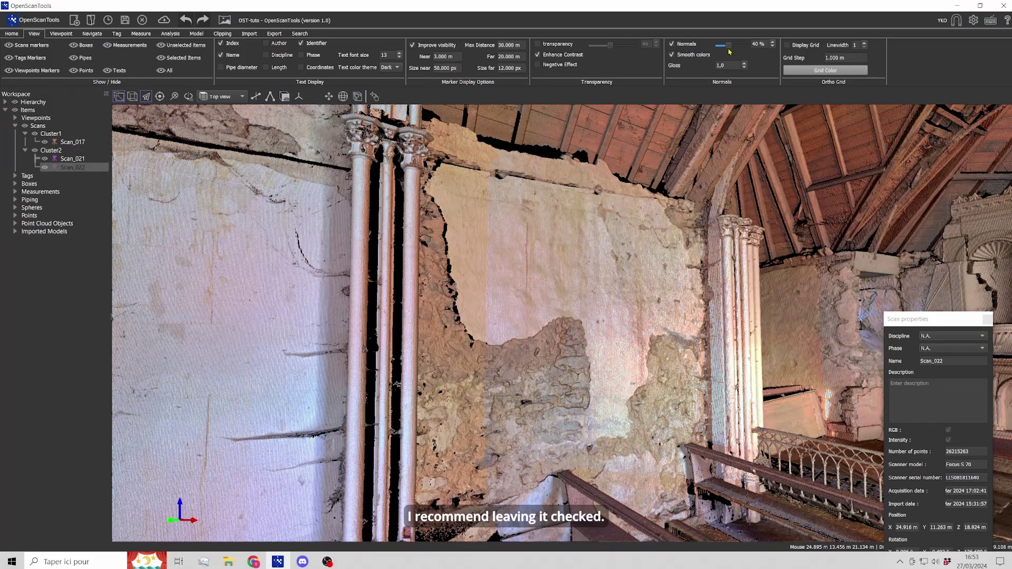
- Try different normals strengths on the point cloud, and restore the value to 40%
{"action": "mouse_move", "coordinate": [728, 46]}
{"action": "left_mouse_down"}
{"action": "mouse_move", "coordinate": [751, 49]}
{"action": "mouse_move", "coordinate": [728, 49]}
{"action": "left_mouse_up"}
{"action": "left_click", "coordinate": [773, 42]}
{"action": "left_click", "coordinate": [698, 76]}
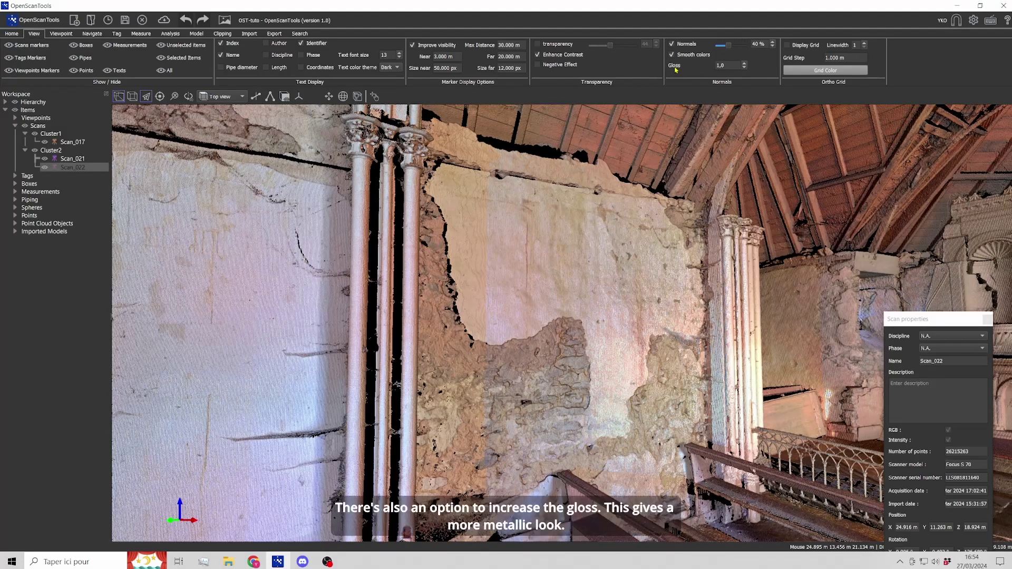
- Try a higher gloss on the point cloud's normals, and return it to 1.0
{"action": "left_click", "coordinate": [746, 65]}
{"action": "left_click", "coordinate": [745, 64]}
{"action": "left_click", "coordinate": [746, 64]}
{"action": "left_click", "coordinate": [745, 65]}
{"action": "middle_click_drag", "start_coordinate": [524, 250], "coordinate": [613, 216]}
{"action": "left_click", "coordinate": [744, 68]}
{"action": "left_click", "coordinate": [744, 67]}
{"action": "left_click", "coordinate": [744, 67]}
{"action": "left_click", "coordinate": [744, 68]}
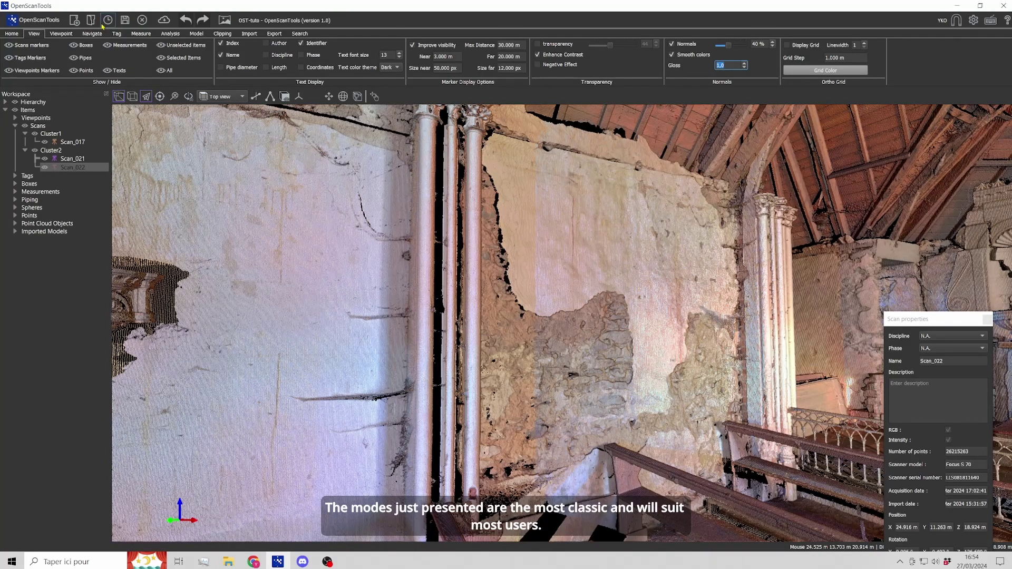
- Switch the point cloud display mode from RGB to Intensity with the chapel wall and carved console in view
{"action": "left_click", "coordinate": [11, 34]}
{"action": "left_click_drag", "start_coordinate": [553, 170], "coordinate": [543, 171]}
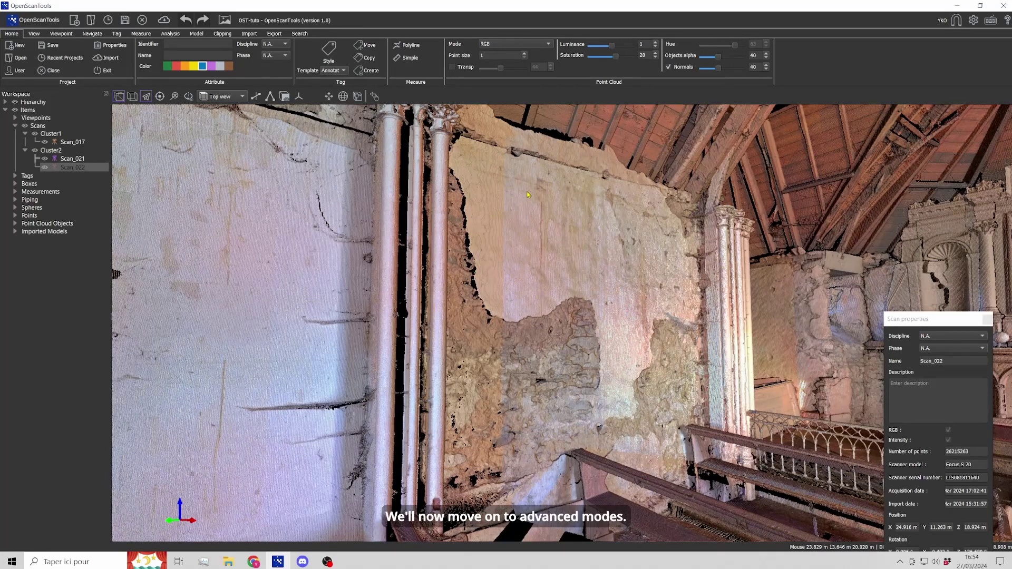
{"action": "scroll", "coordinate": [527, 192], "scroll_direction": "down", "scroll_amount": 1}
{"action": "scroll", "coordinate": [528, 192], "scroll_direction": "down", "scroll_amount": 2}
{"action": "left_click_drag", "start_coordinate": [528, 194], "coordinate": [563, 212]}
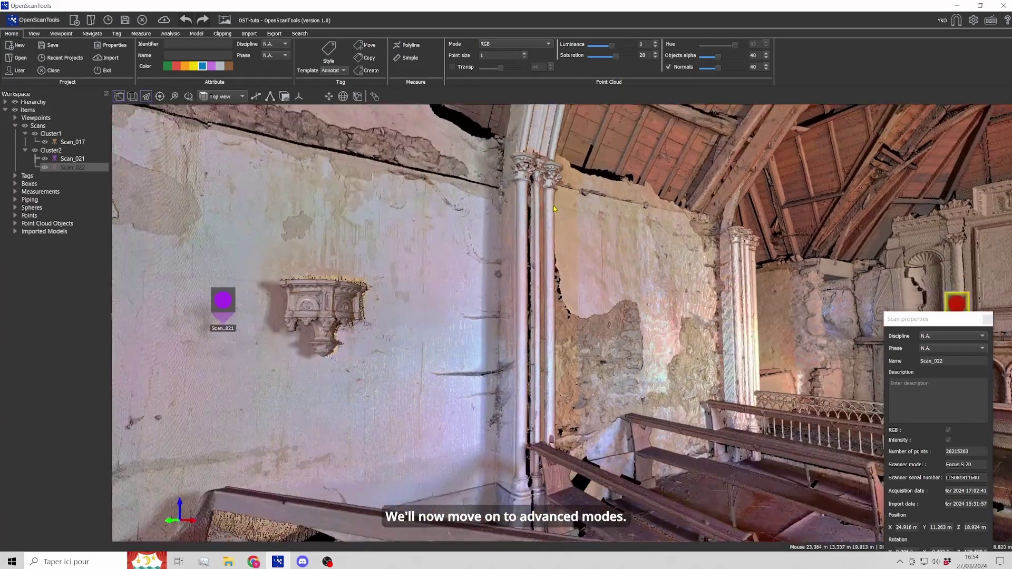
{"action": "middle_click_drag", "start_coordinate": [563, 215], "coordinate": [572, 219]}
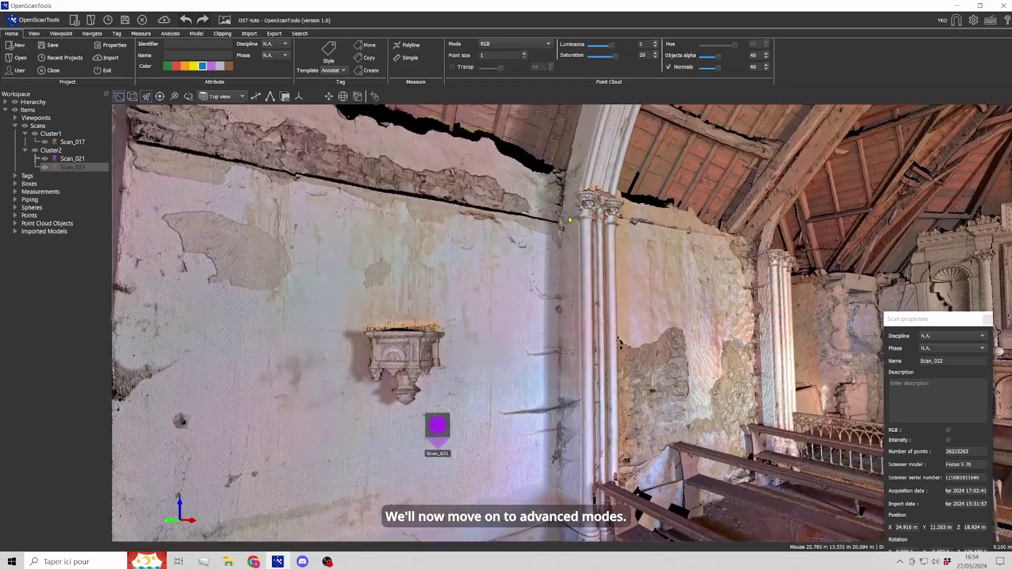
{"action": "left_click", "coordinate": [509, 46]}
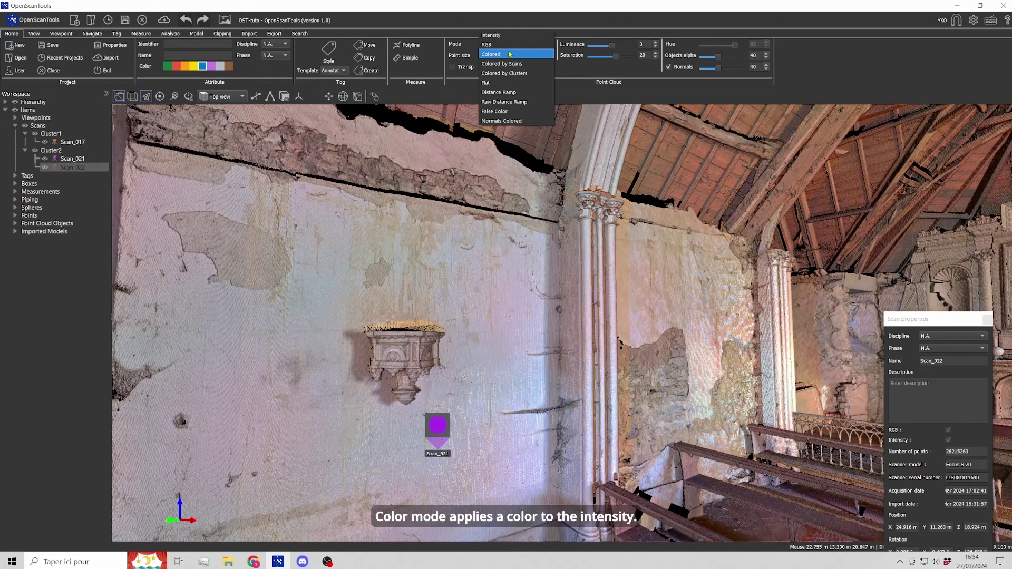
{"action": "left_click", "coordinate": [505, 35]}
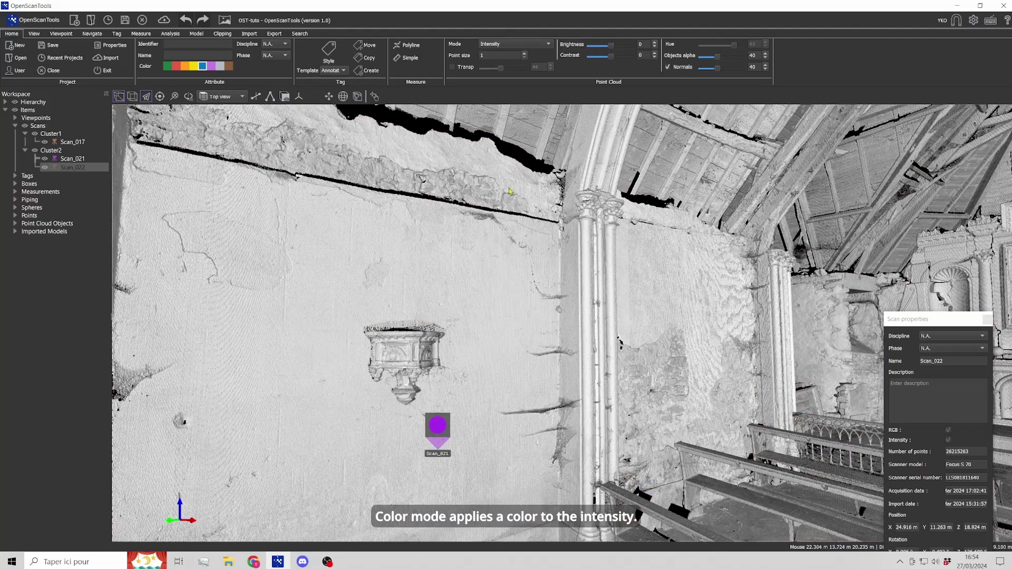
- Switch the point cloud to Colored mode and set its color to light cyan (#aaffff)
{"action": "left_click", "coordinate": [524, 45]}
{"action": "left_click", "coordinate": [505, 62]}
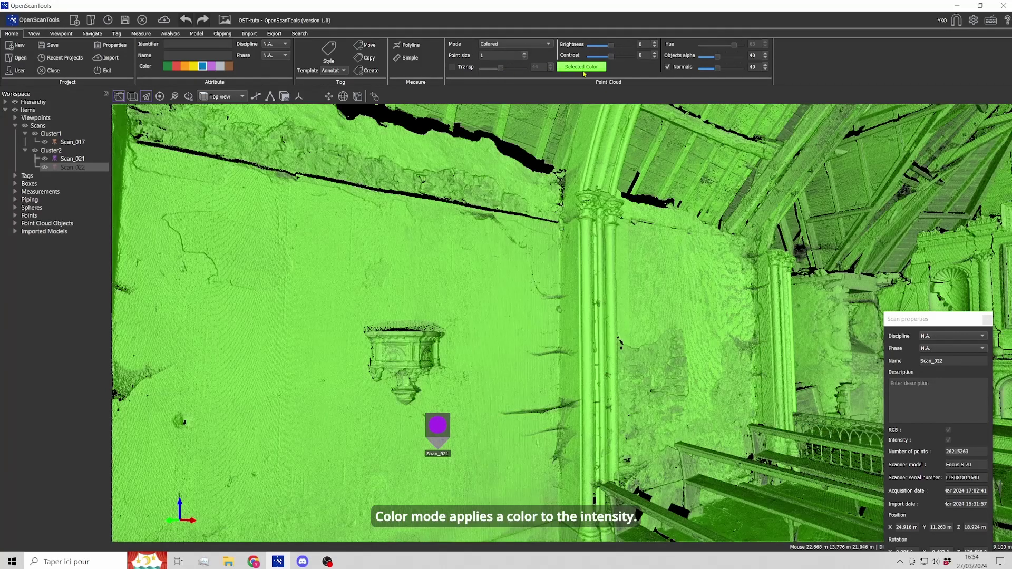
{"action": "left_click", "coordinate": [576, 67]}
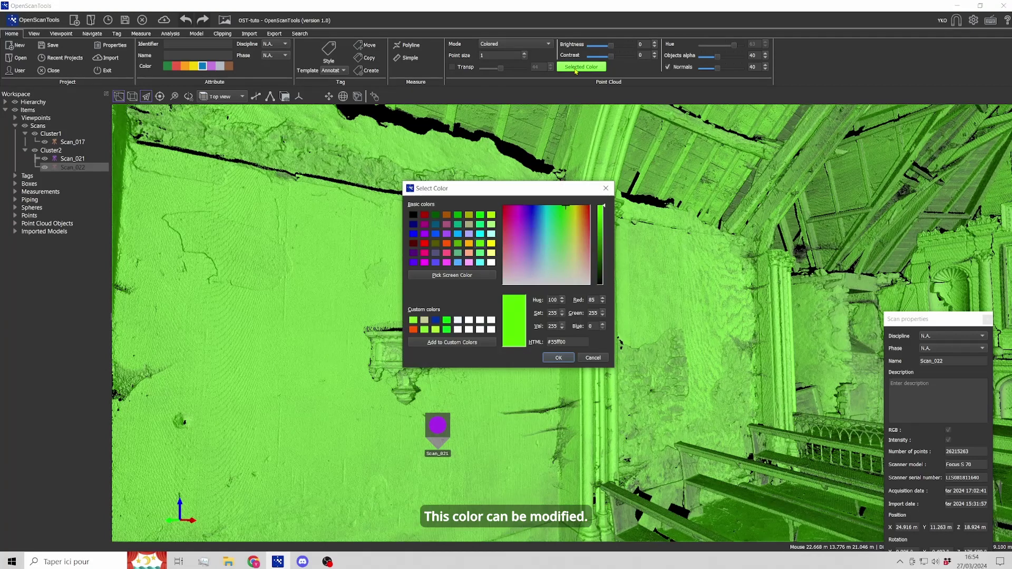
{"action": "left_click", "coordinate": [492, 234]}
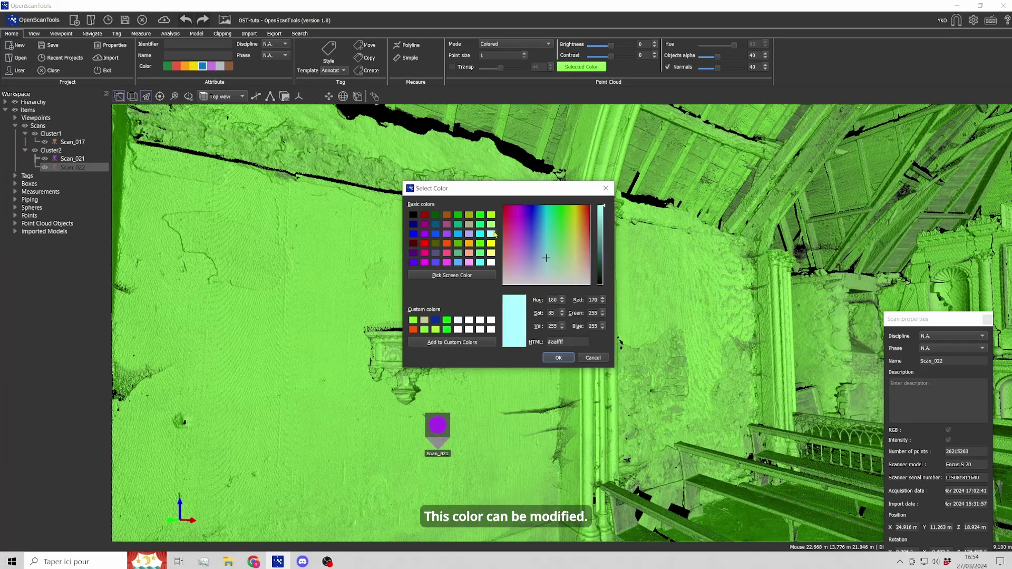
{"action": "left_click", "coordinate": [558, 356]}
{"action": "middle_click_drag", "start_coordinate": [558, 341], "coordinate": [569, 338]}
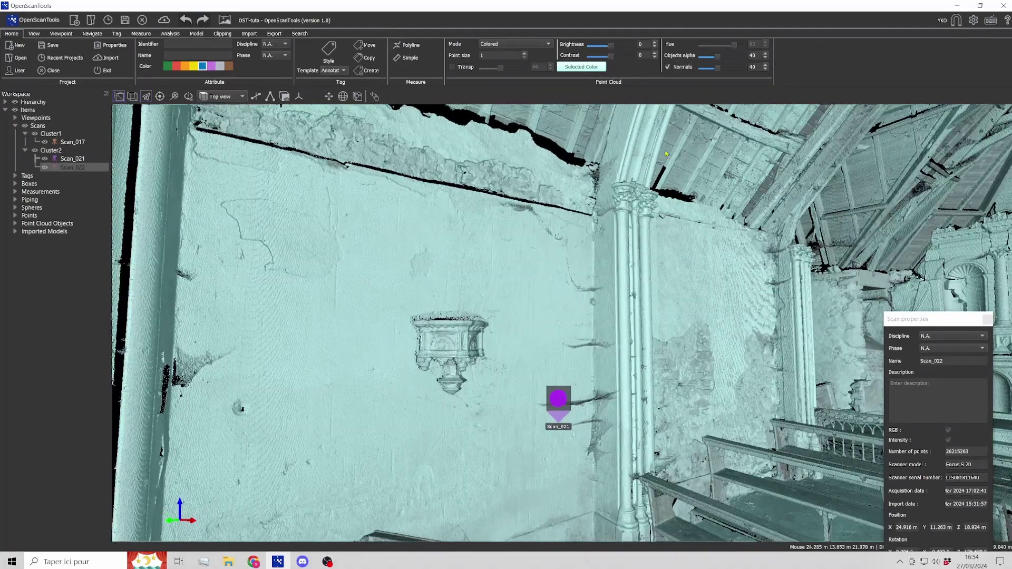
- Switch the point cloud to Flat mode, and turn its normals off and back on to compare the relief
{"action": "left_click", "coordinate": [525, 46]}
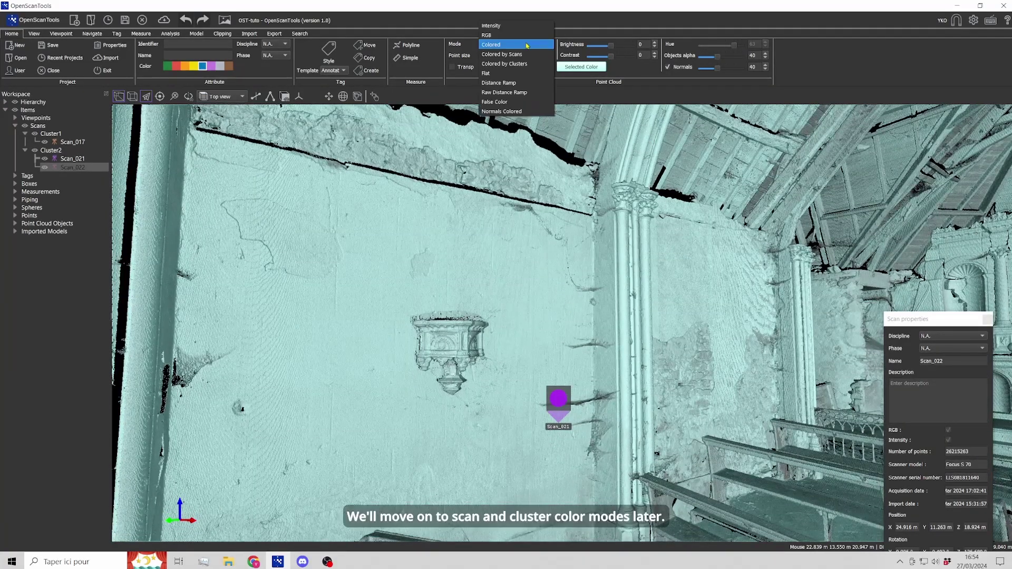
{"action": "left_click", "coordinate": [503, 73]}
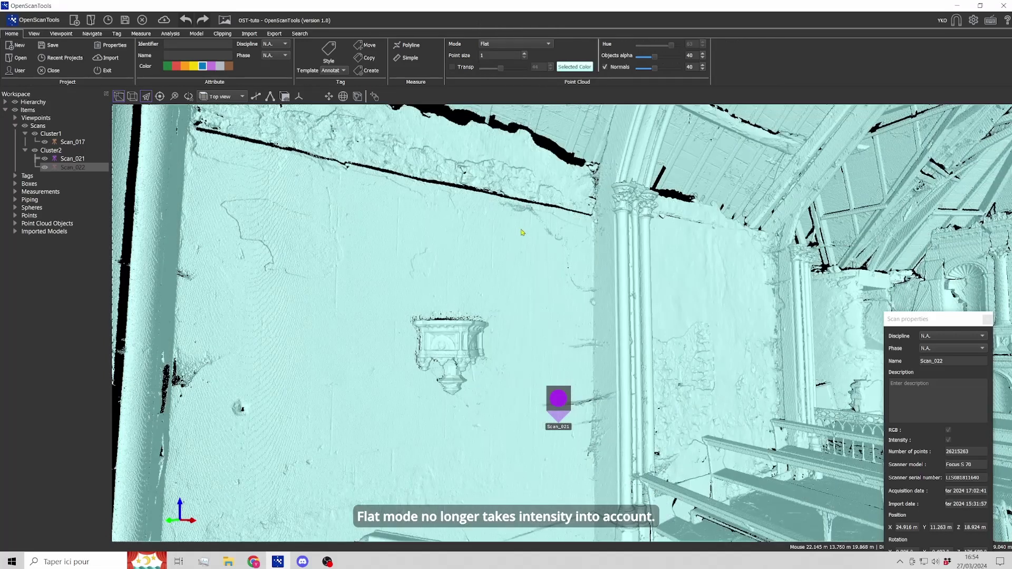
{"action": "left_click_drag", "start_coordinate": [523, 230], "coordinate": [535, 231]}
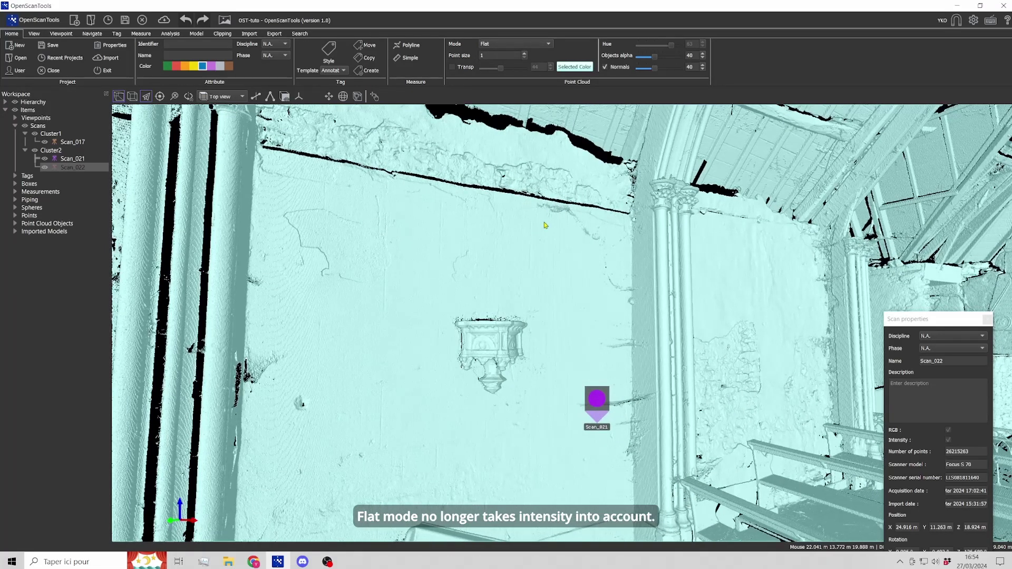
{"action": "left_click", "coordinate": [605, 68]}
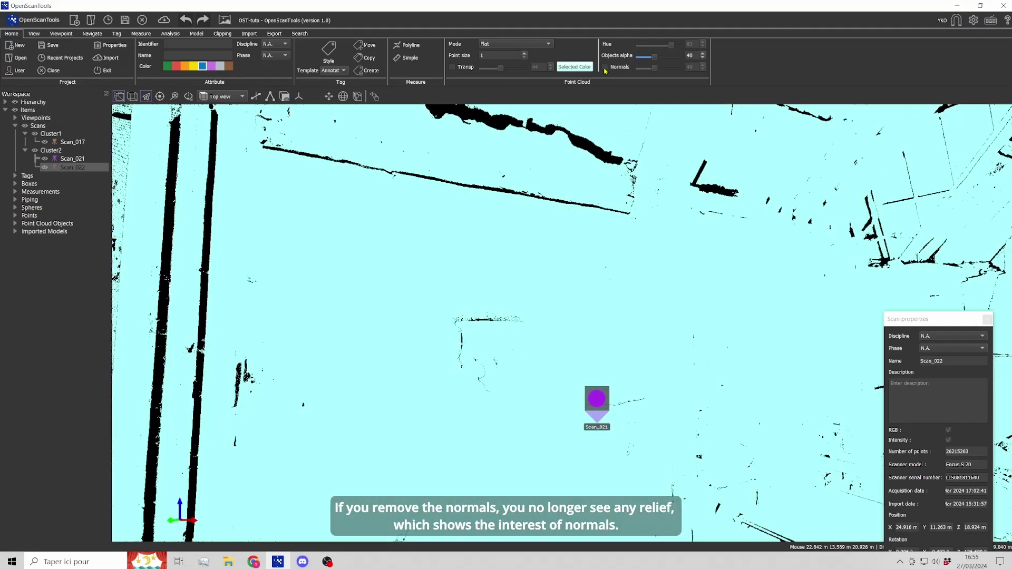
{"action": "left_click", "coordinate": [605, 68]}
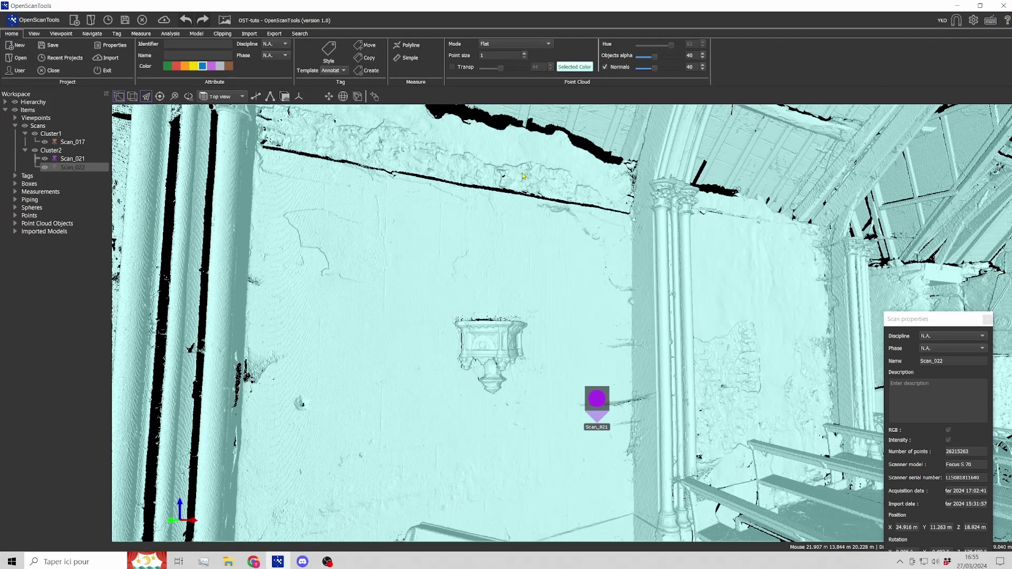
- Switch the point cloud to Distance Ramp mode to color it by distance from the camera
{"action": "left_click", "coordinate": [538, 45]}
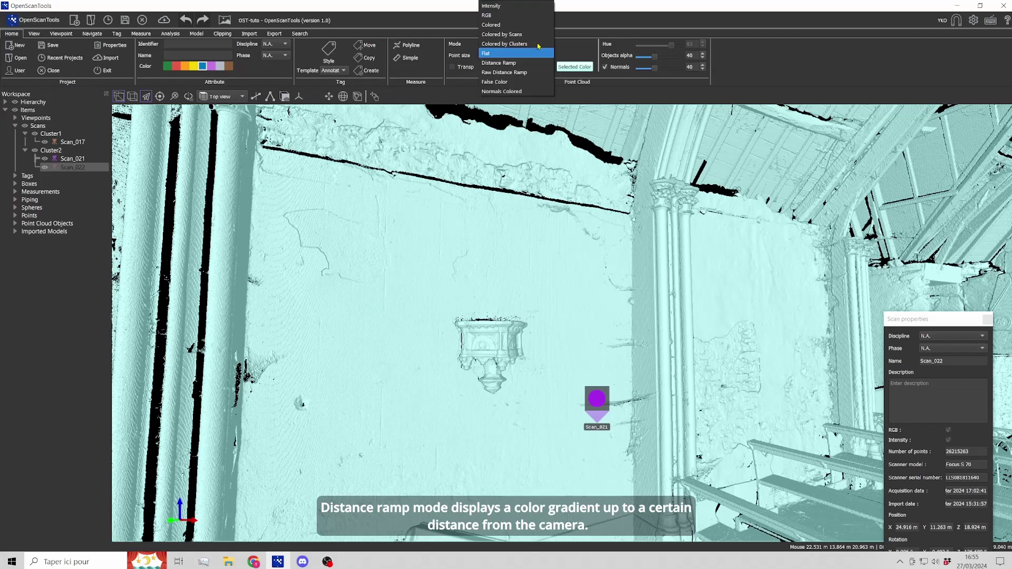
{"action": "left_click", "coordinate": [497, 63]}
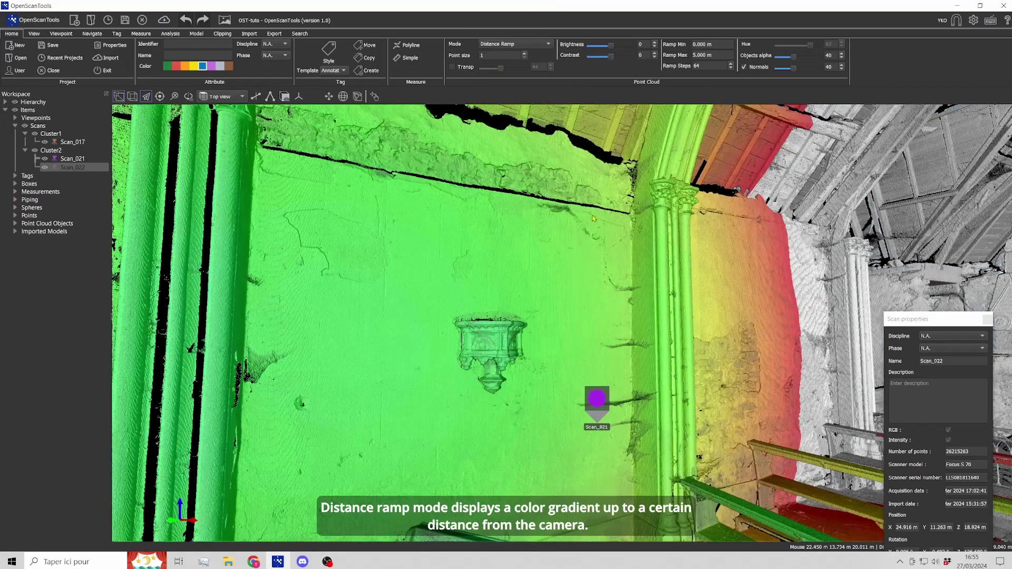
{"action": "left_click_drag", "start_coordinate": [592, 220], "coordinate": [582, 214]}
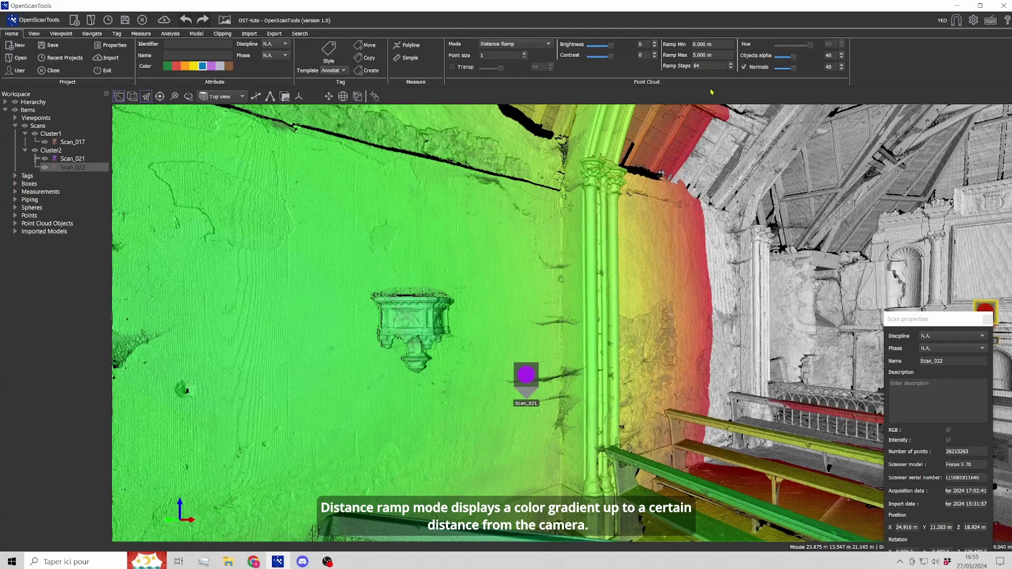
- Set the distance ramp's maximum to 8 m and check the gradient toward the altar from nearer and farther away
{"action": "left_click_drag", "start_coordinate": [711, 56], "coordinate": [668, 60]}
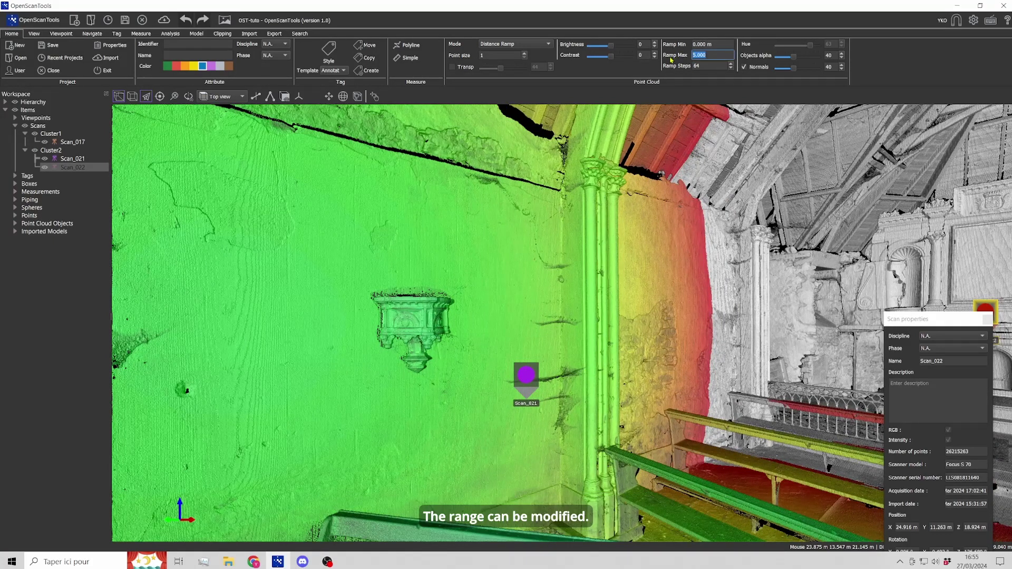
{"action": "type", "text": "8"}
{"action": "key", "text": "Return"}
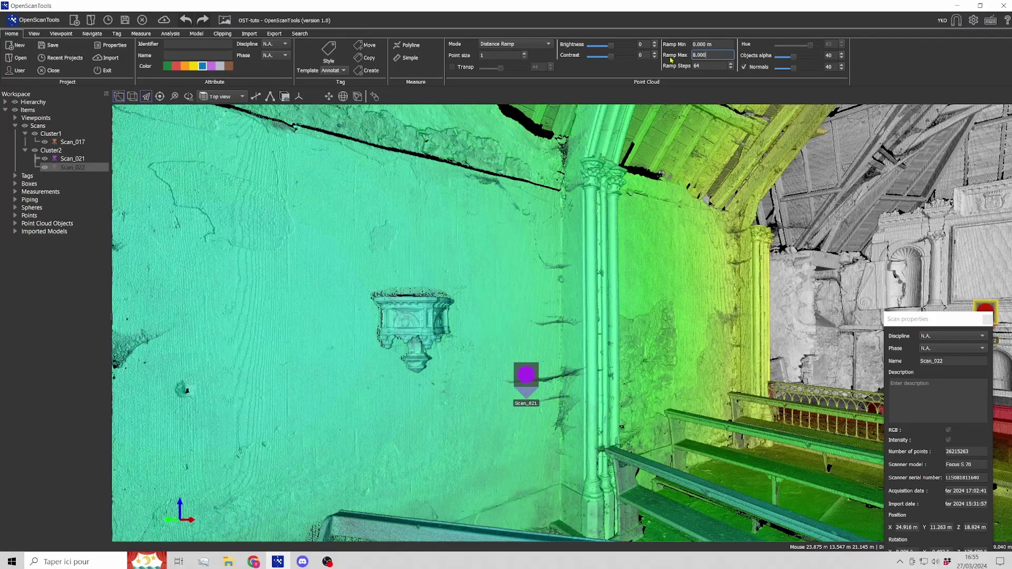
{"action": "left_click_drag", "start_coordinate": [718, 264], "coordinate": [657, 264]}
{"action": "scroll", "coordinate": [736, 293], "scroll_direction": "up", "scroll_amount": 3}
{"action": "scroll", "coordinate": [736, 294], "scroll_direction": "up", "scroll_amount": 6}
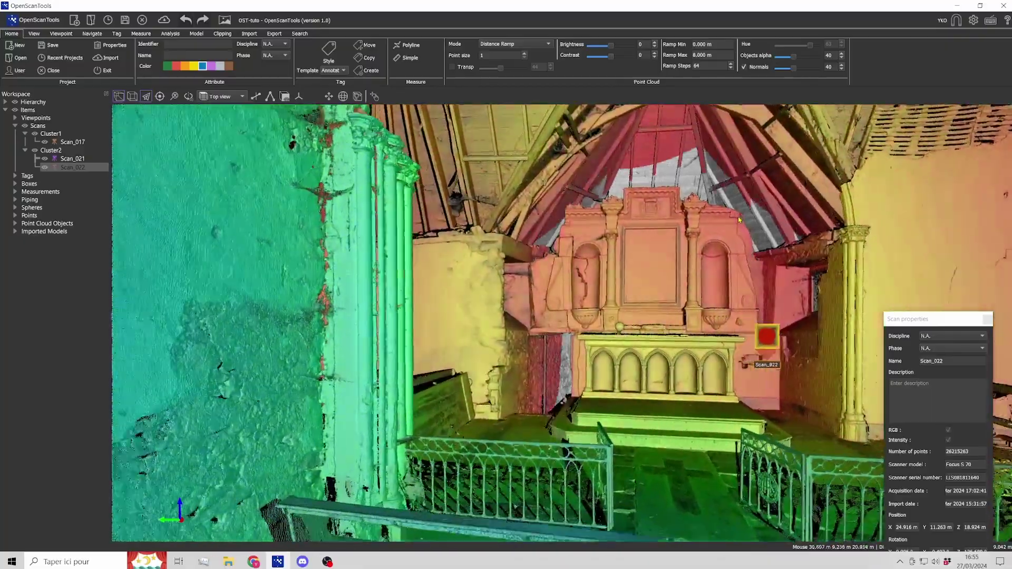
{"action": "scroll", "coordinate": [739, 319], "scroll_direction": "down", "scroll_amount": 8}
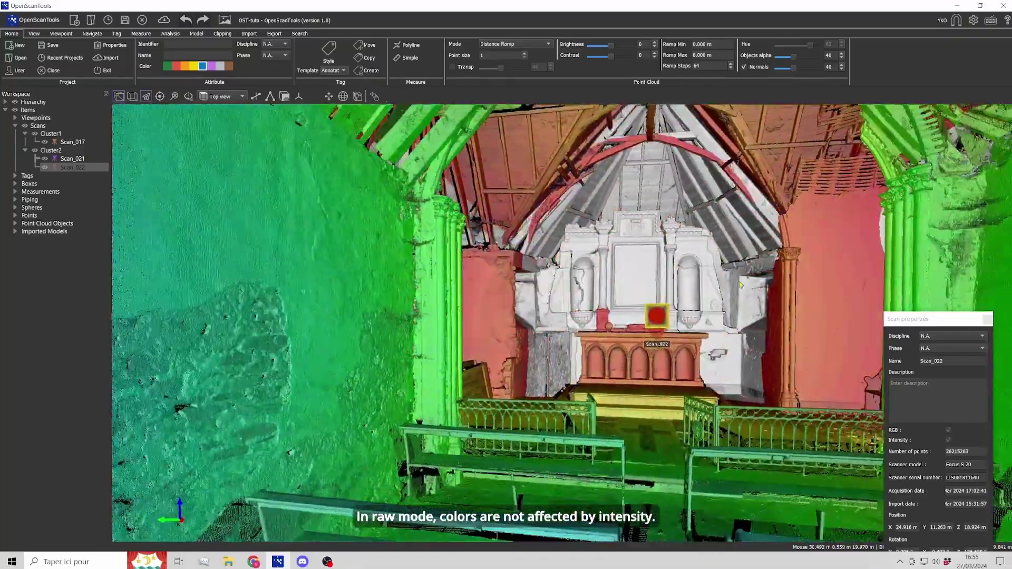
{"action": "scroll", "coordinate": [740, 319], "scroll_direction": "down", "scroll_amount": 2}
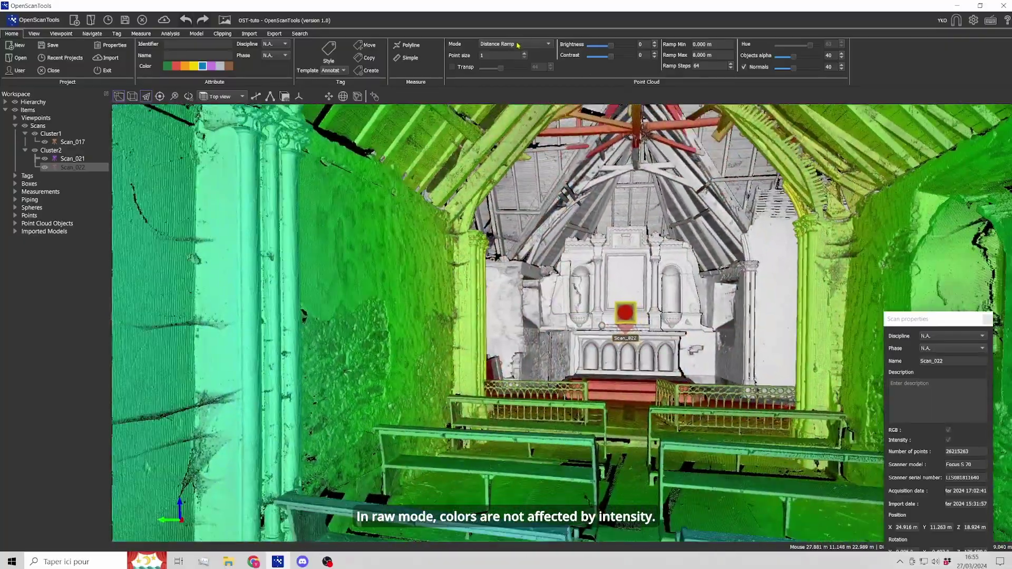
- Switch the point cloud to Raw Distance Ramp mode and inspect the gradient toward the altar
{"action": "left_click", "coordinate": [517, 45]}
{"action": "left_click", "coordinate": [514, 68]}
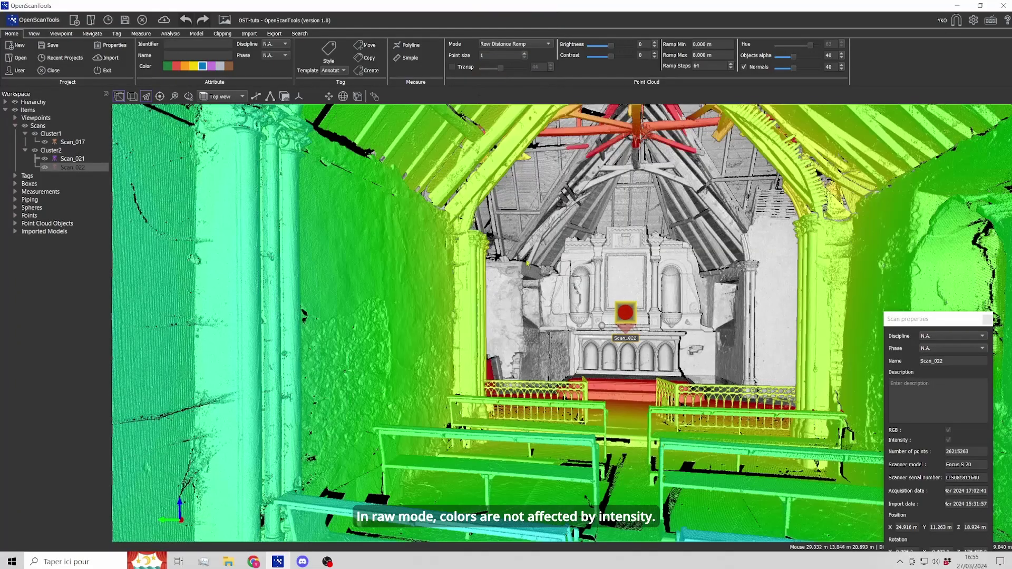
{"action": "scroll", "coordinate": [534, 340], "scroll_direction": "up", "scroll_amount": 10}
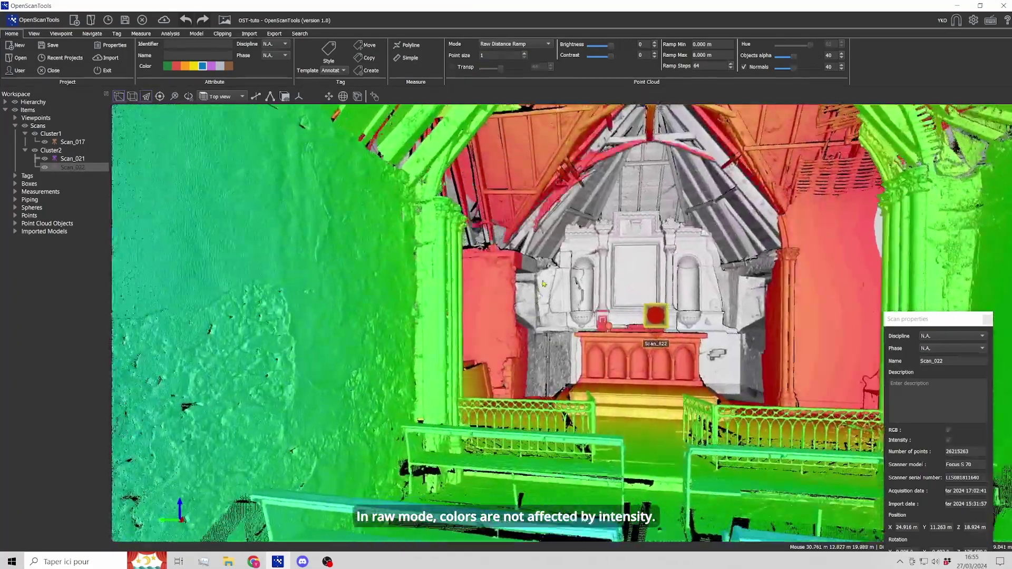
{"action": "scroll", "coordinate": [550, 256], "scroll_direction": "up", "scroll_amount": 10}
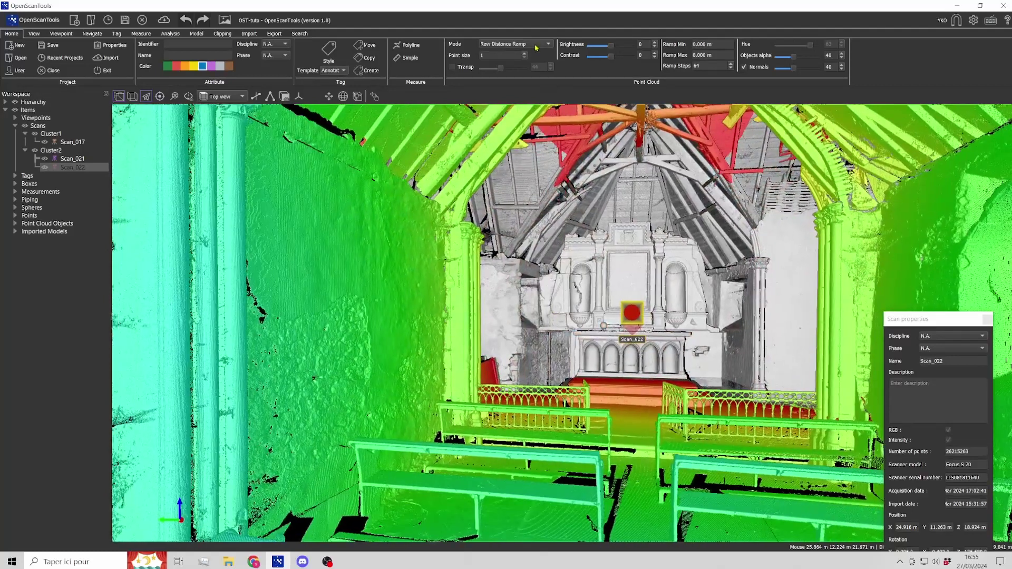
- Switch the point cloud to False Color mode and view the side wall with the carved console
{"action": "left_click", "coordinate": [536, 46]}
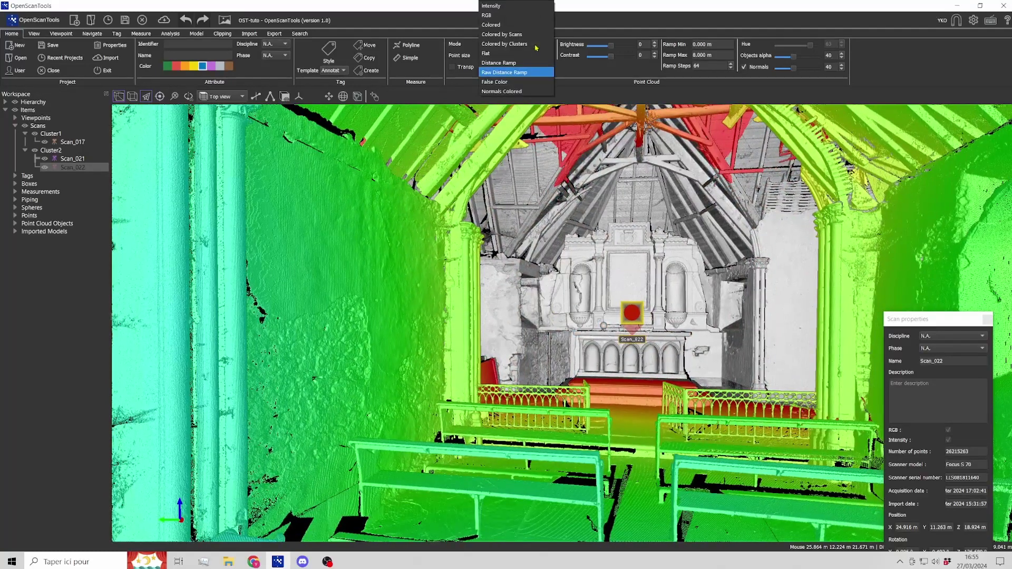
{"action": "left_click", "coordinate": [503, 82]}
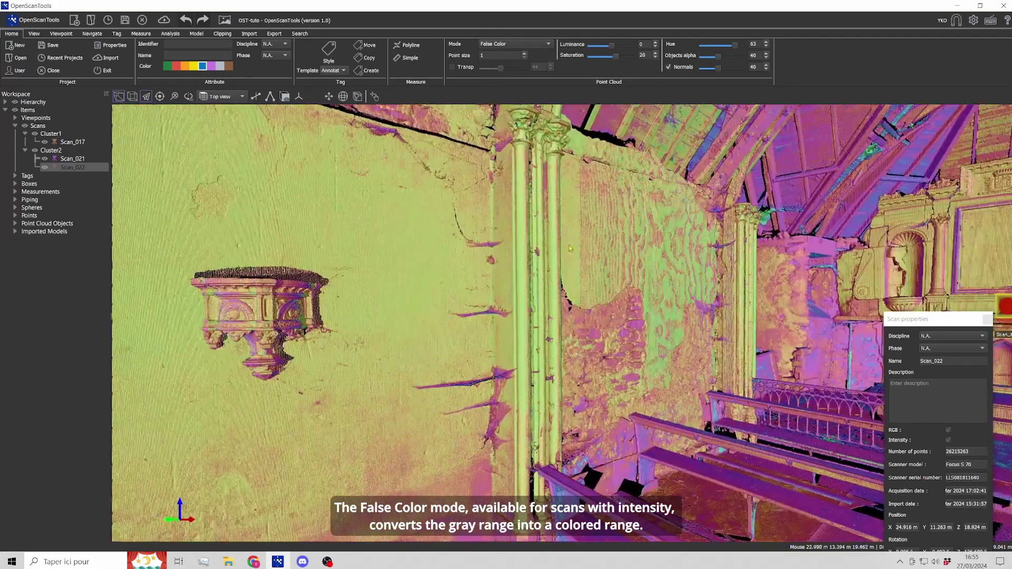
{"action": "scroll", "coordinate": [569, 247], "scroll_direction": "down", "scroll_amount": 1}
{"action": "scroll", "coordinate": [560, 241], "scroll_direction": "down", "scroll_amount": 4}
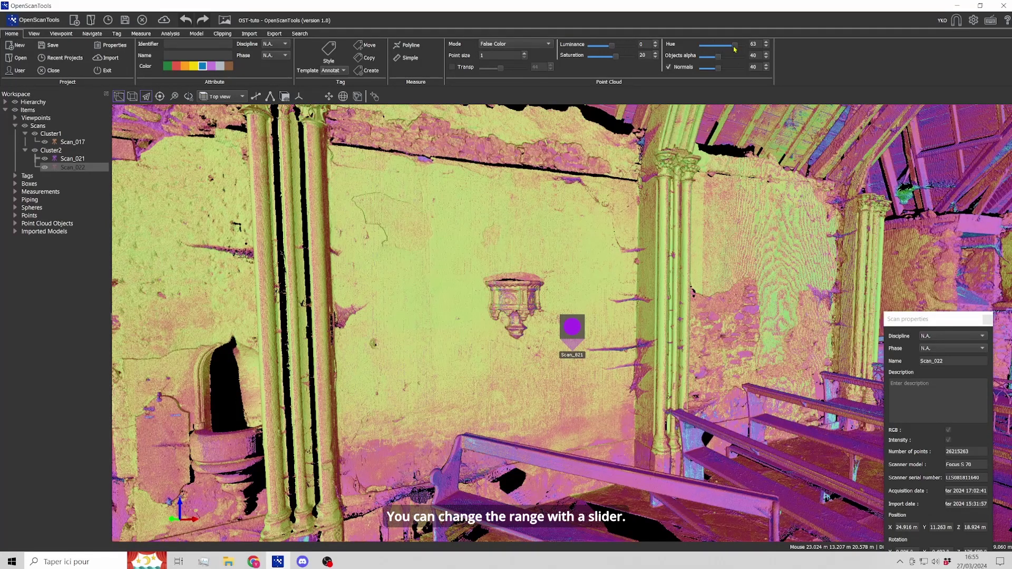
- Try a False Color hue of 33, go to the Scan_021 marker, and set the hue to 31
{"action": "mouse_move", "coordinate": [734, 46]}
{"action": "left_mouse_down"}
{"action": "mouse_move", "coordinate": [717, 56]}
{"action": "mouse_move", "coordinate": [728, 58]}
{"action": "left_mouse_up"}
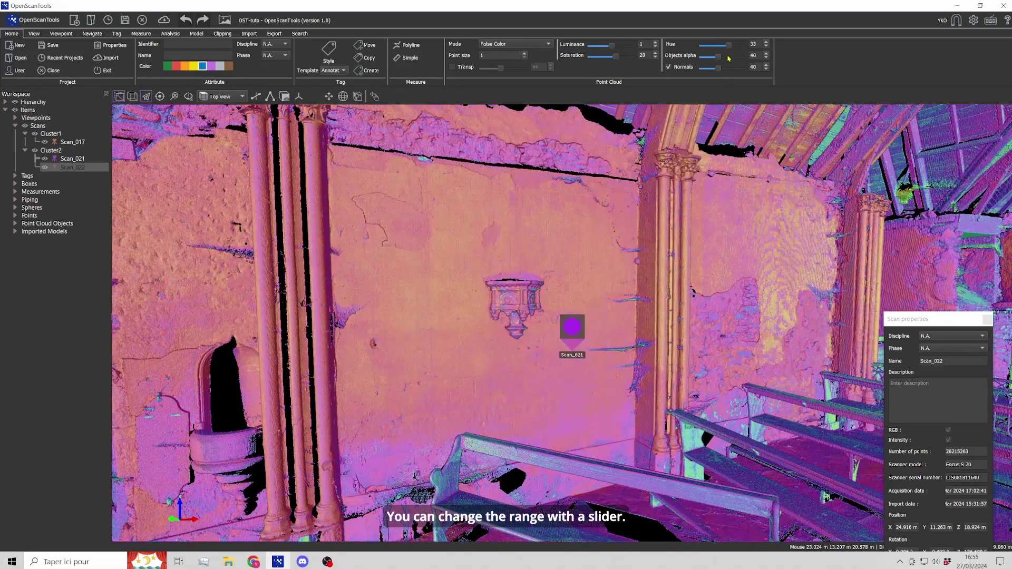
{"action": "left_click", "coordinate": [574, 331]}
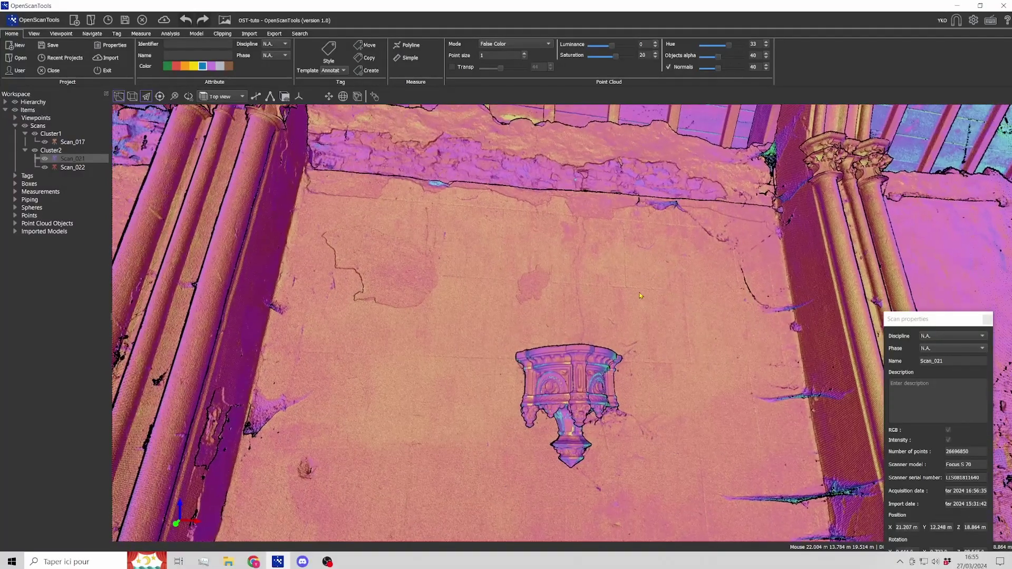
{"action": "left_click_drag", "start_coordinate": [730, 46], "coordinate": [730, 68]}
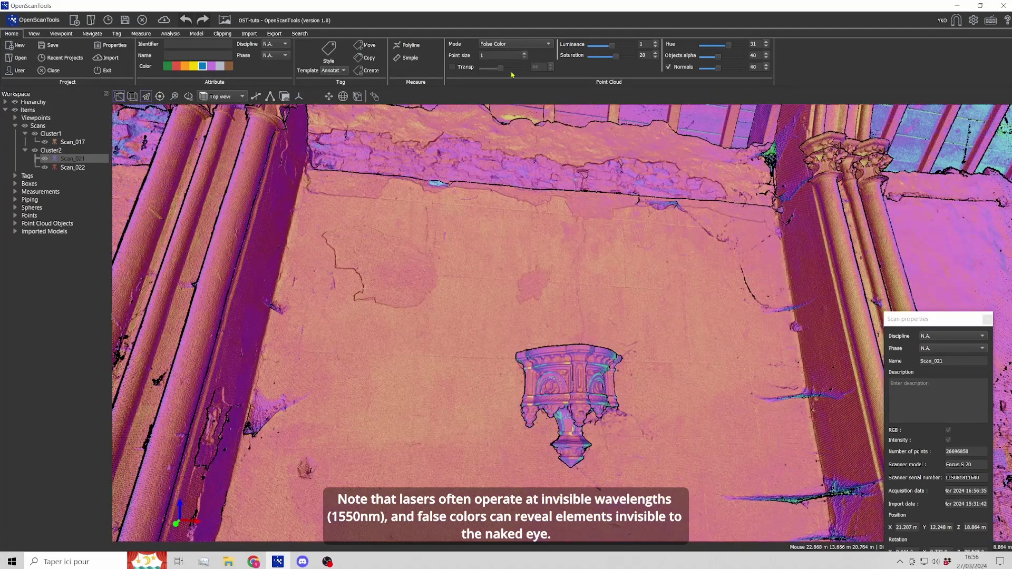
- Switch the point cloud to Normals Colored mode and view the wall, columns and roof by surface orientation
{"action": "mouse_move", "coordinate": [594, 270]}
{"action": "left_mouse_down"}
{"action": "mouse_move", "coordinate": [564, 226]}
{"action": "mouse_move", "coordinate": [500, 186]}
{"action": "left_mouse_up"}
{"action": "middle_click_drag", "start_coordinate": [502, 190], "coordinate": [505, 205]}
{"action": "scroll", "coordinate": [505, 206], "scroll_direction": "down", "scroll_amount": 2}
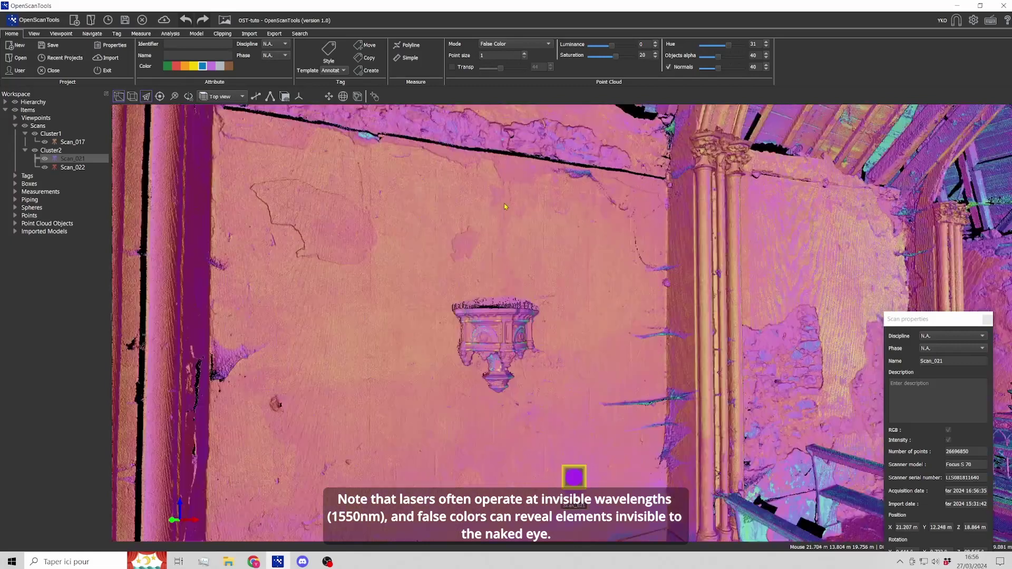
{"action": "left_click", "coordinate": [509, 43]}
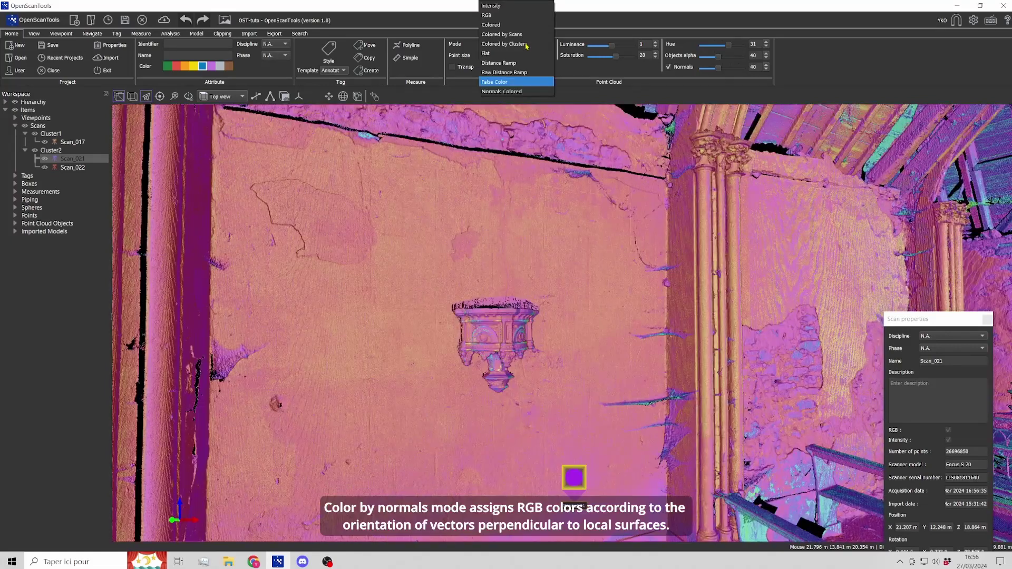
{"action": "left_click", "coordinate": [504, 91]}
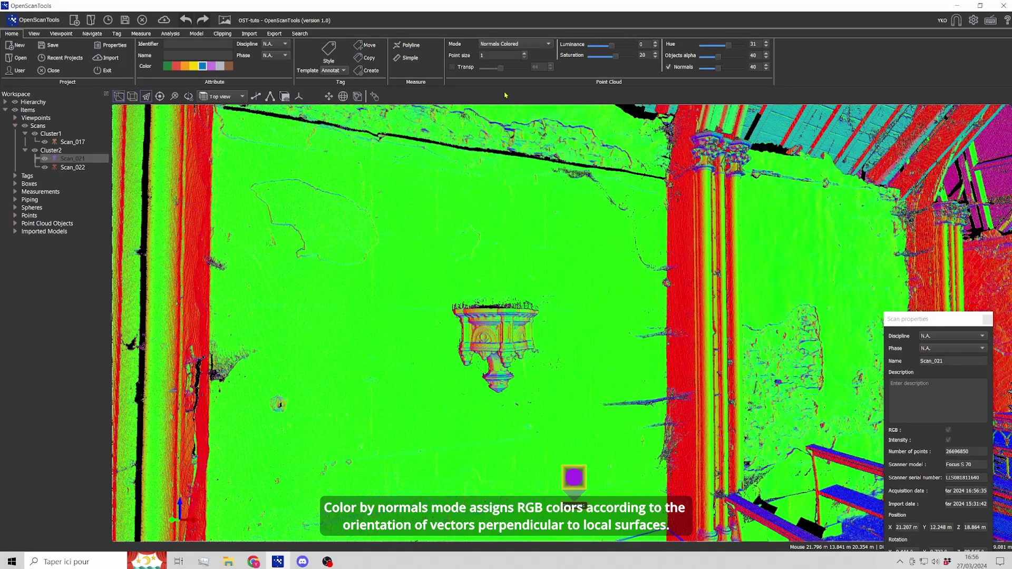
{"action": "left_click_drag", "start_coordinate": [519, 268], "coordinate": [636, 282]}
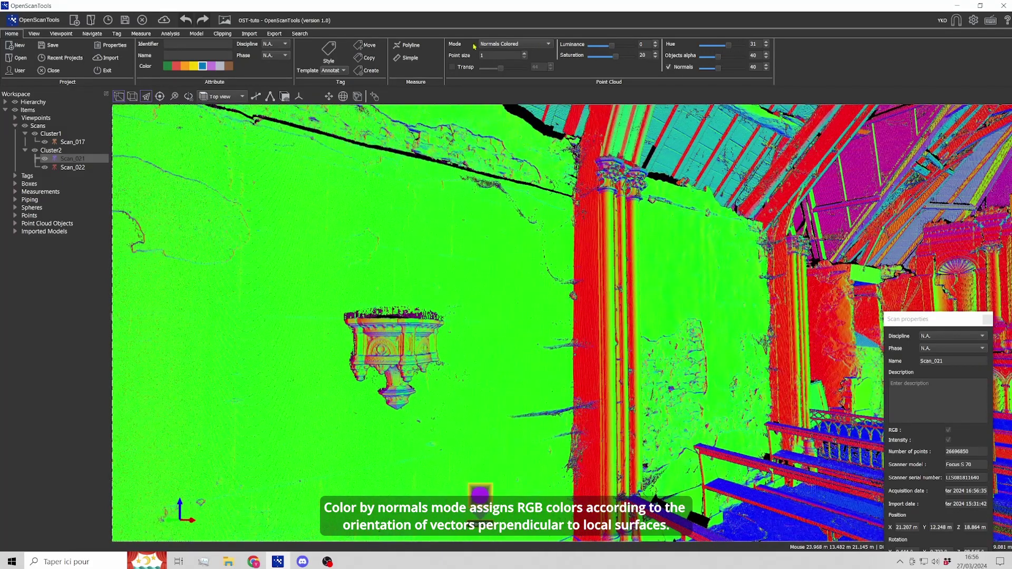
- Switch the point cloud to Colored by Scans mode and view the door, side wall and pews
{"action": "left_click", "coordinate": [505, 46]}
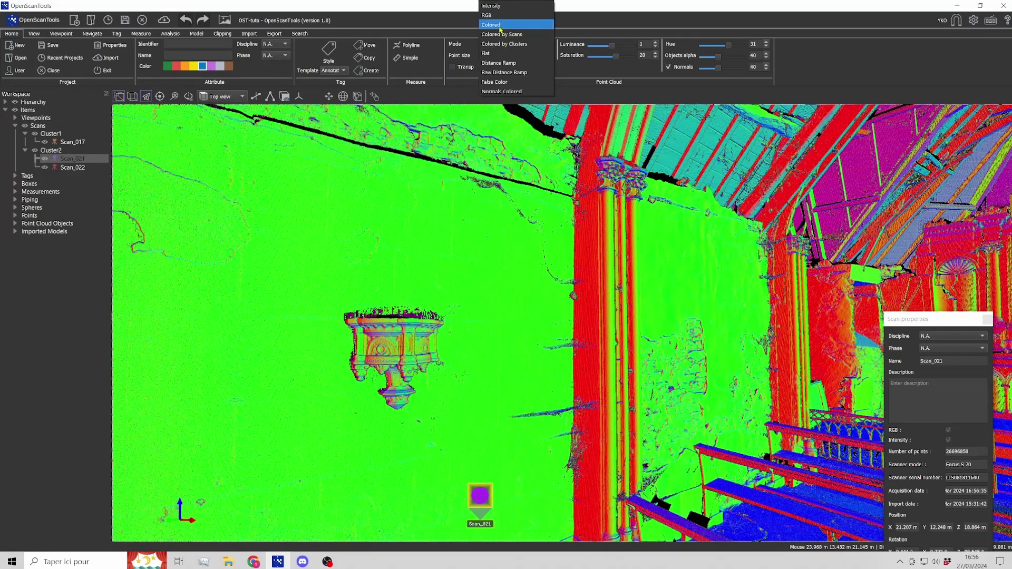
{"action": "left_click", "coordinate": [500, 35]}
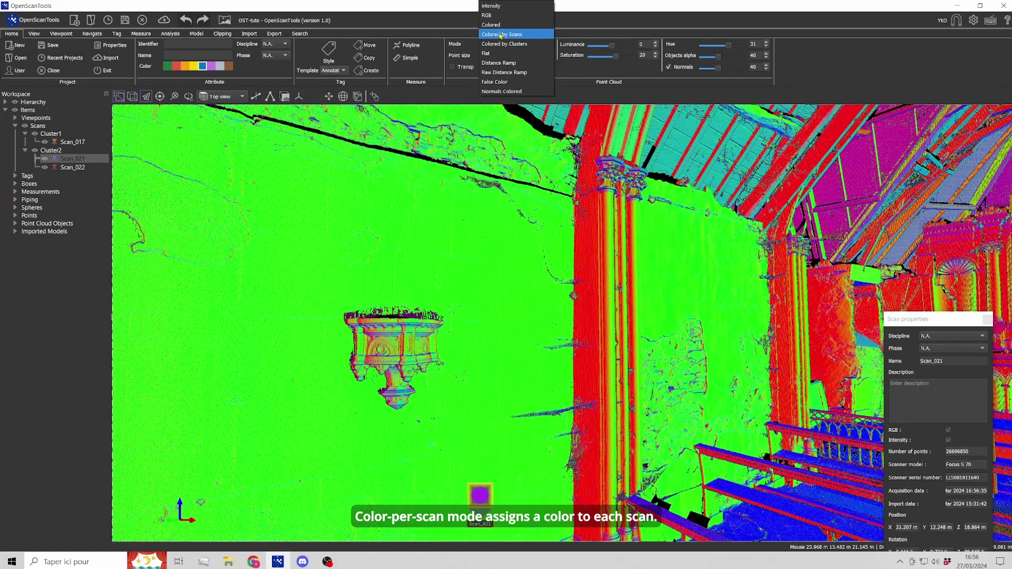
{"action": "scroll", "coordinate": [517, 163], "scroll_direction": "down", "scroll_amount": 3}
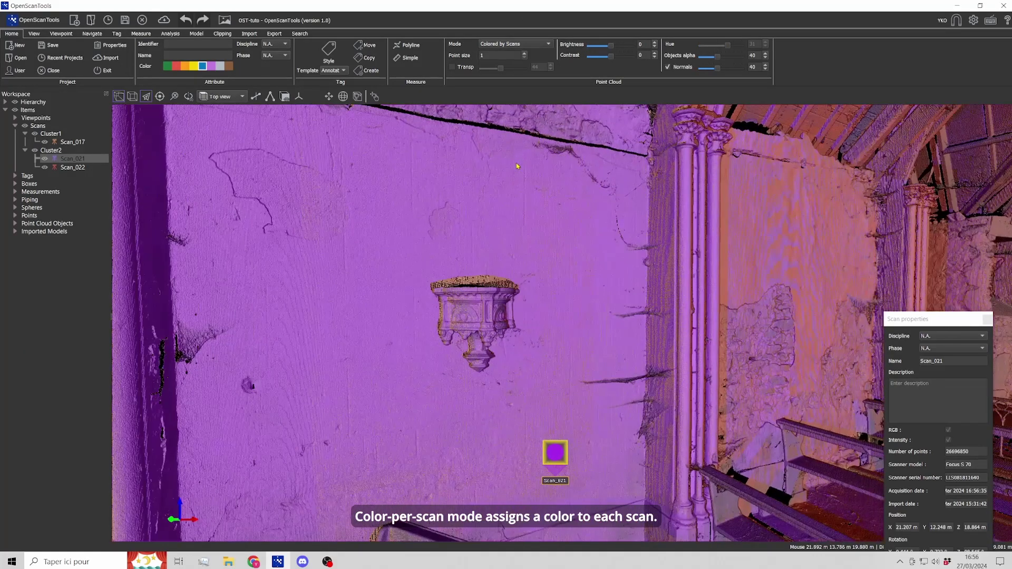
{"action": "key", "text": "Left"}
{"action": "key", "text": "Left"}
{"action": "key", "text": "Left"}
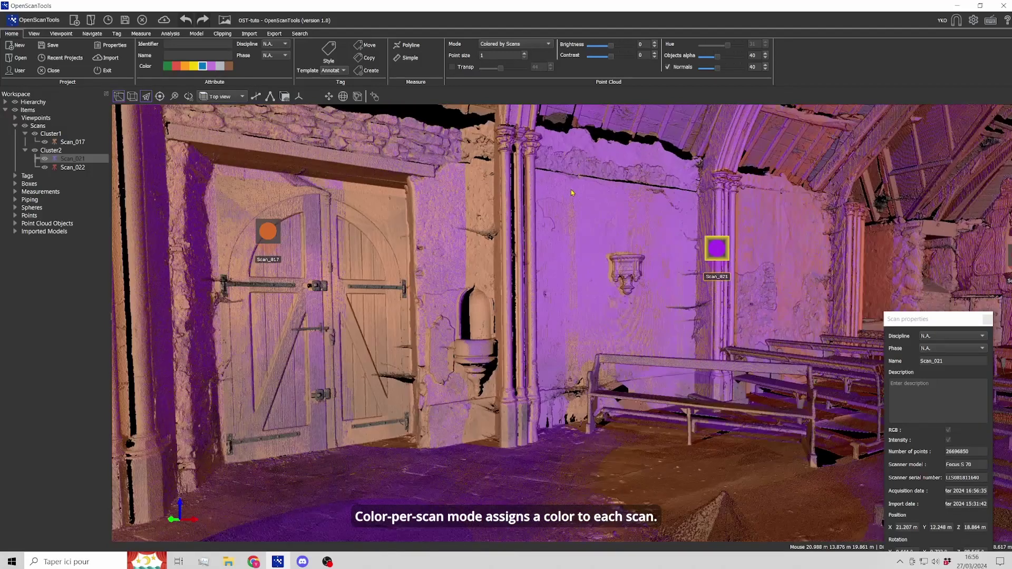
{"action": "middle_click_drag", "start_coordinate": [571, 192], "coordinate": [637, 264]}
{"action": "left_click_drag", "start_coordinate": [637, 264], "coordinate": [258, 293]}
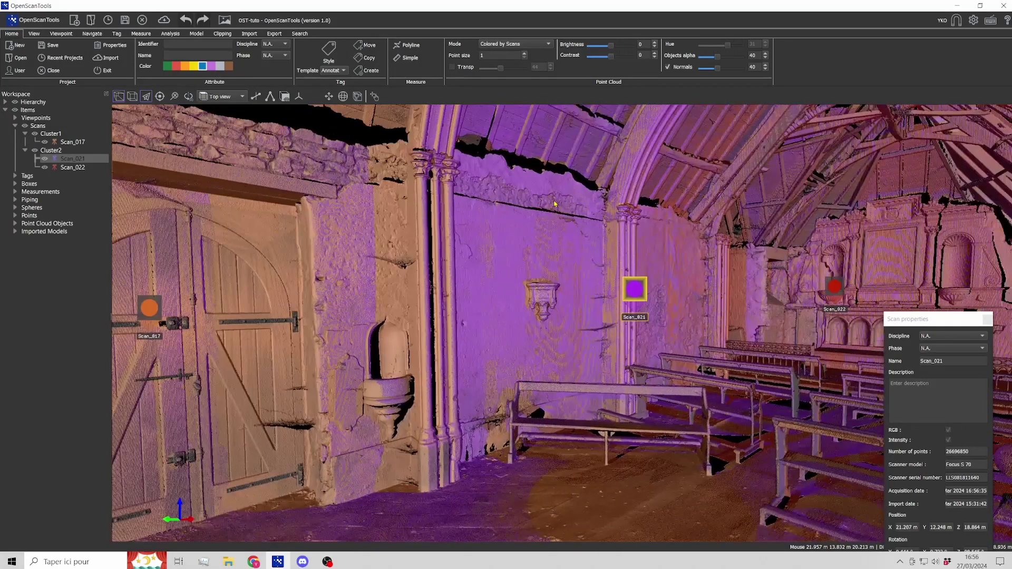
- Change the color of Scan_017 to cyan (#00ffff) in its scan properties and close them
{"action": "left_click", "coordinate": [150, 310]}
{"action": "mouse_move", "coordinate": [941, 320]}
{"action": "left_mouse_down"}
{"action": "mouse_move", "coordinate": [881, 302]}
{"action": "mouse_move", "coordinate": [483, 89]}
{"action": "left_mouse_up"}
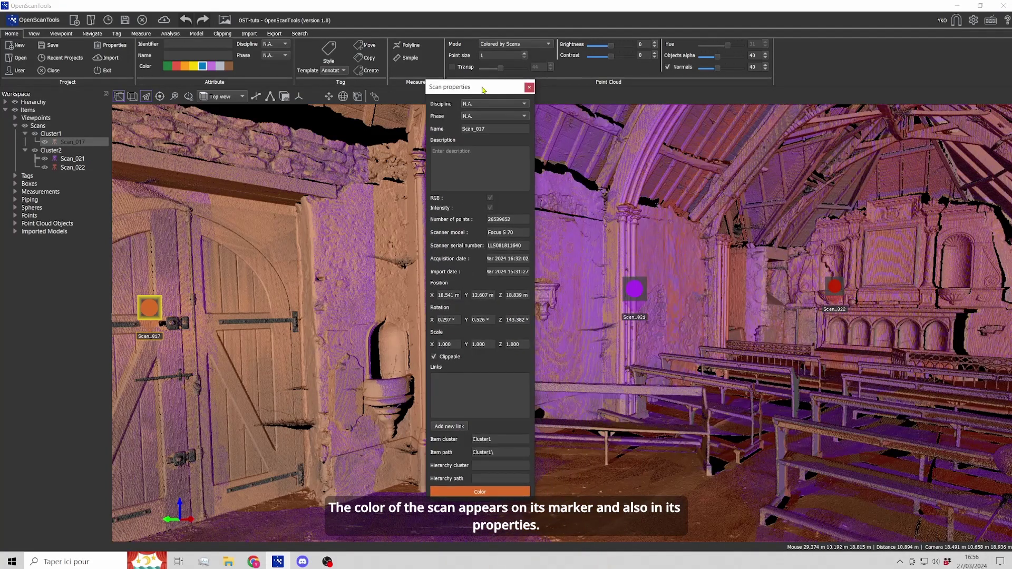
{"action": "left_click", "coordinate": [459, 492]}
{"action": "left_click", "coordinate": [459, 492]}
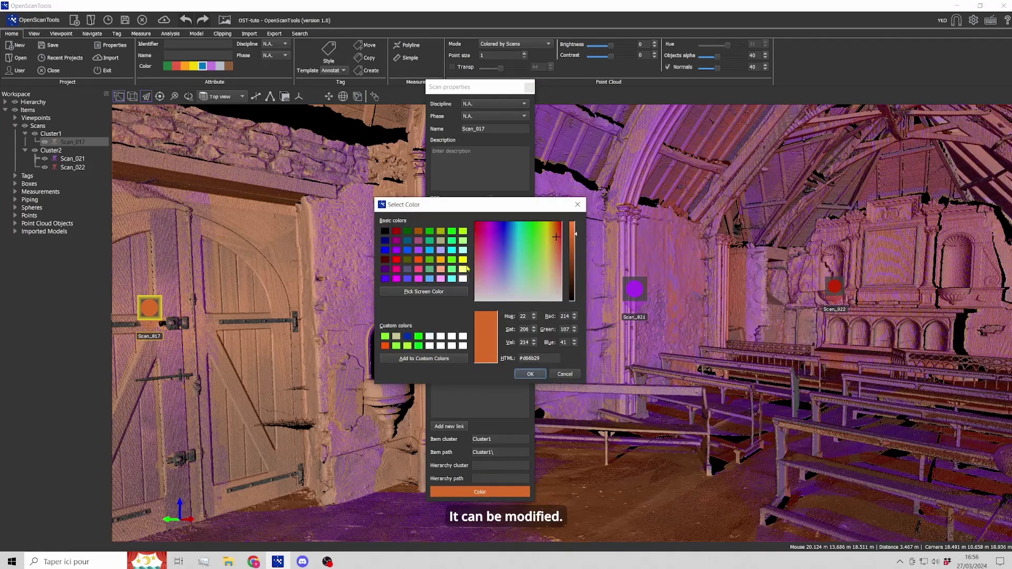
{"action": "left_click", "coordinate": [451, 252]}
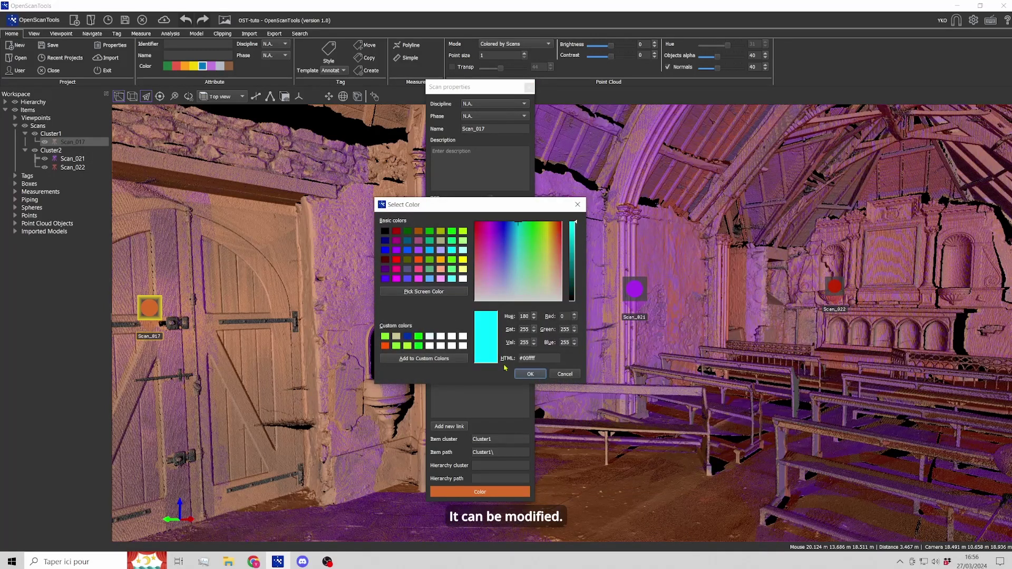
{"action": "left_click", "coordinate": [520, 375]}
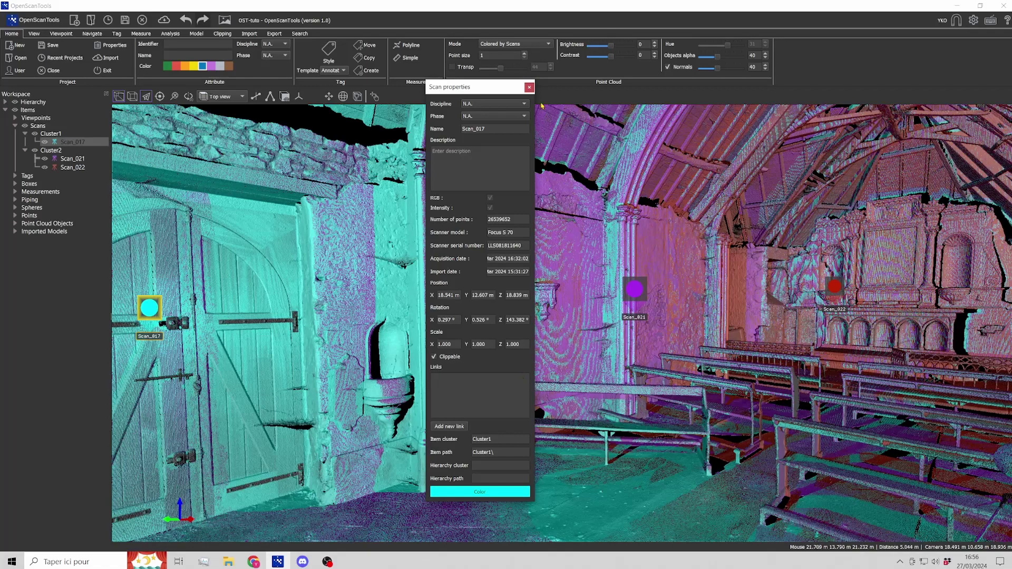
{"action": "left_click", "coordinate": [528, 89]}
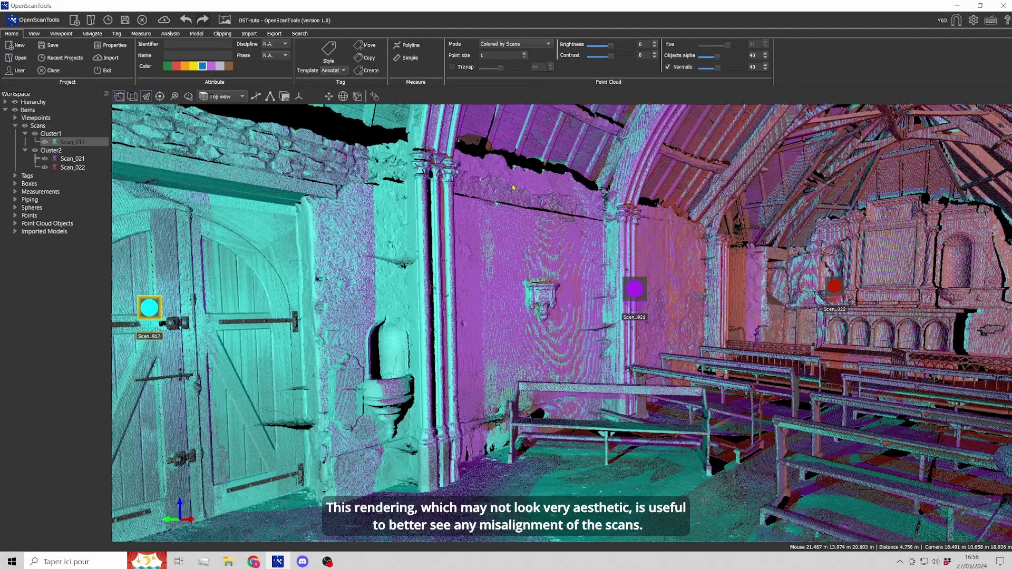
- Enable point cloud transparency and set it to 21
{"action": "scroll", "coordinate": [529, 209], "scroll_direction": "up", "scroll_amount": 2}
{"action": "scroll", "coordinate": [529, 209], "scroll_direction": "up", "scroll_amount": 3}
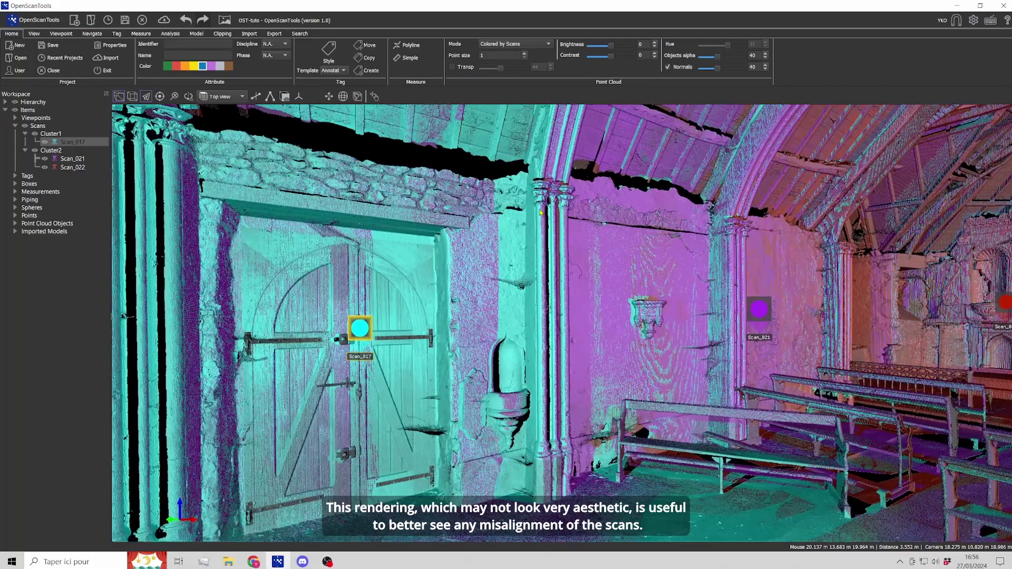
{"action": "left_click_drag", "start_coordinate": [540, 213], "coordinate": [527, 211]}
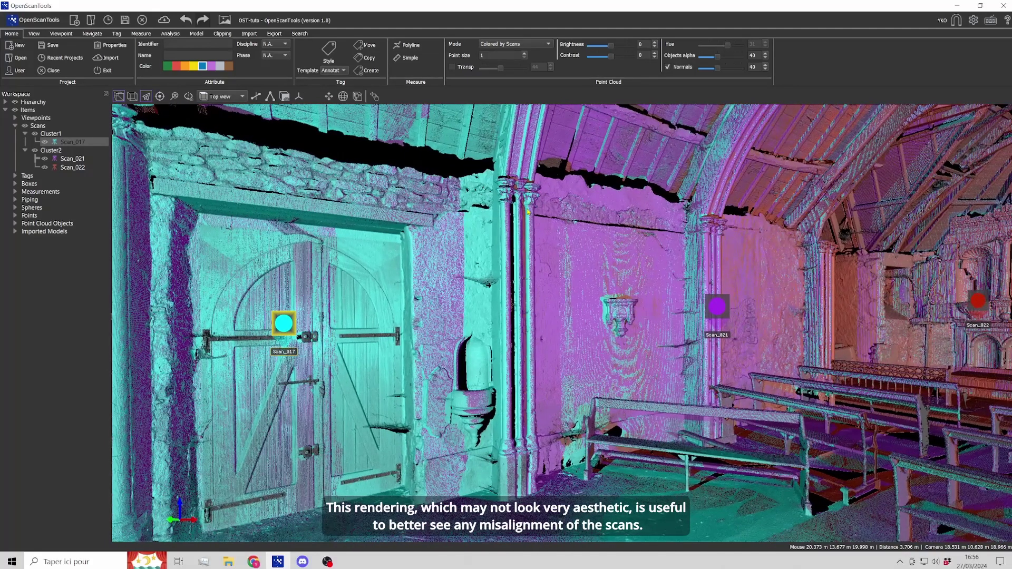
{"action": "scroll", "coordinate": [527, 211], "scroll_direction": "up", "scroll_amount": 2}
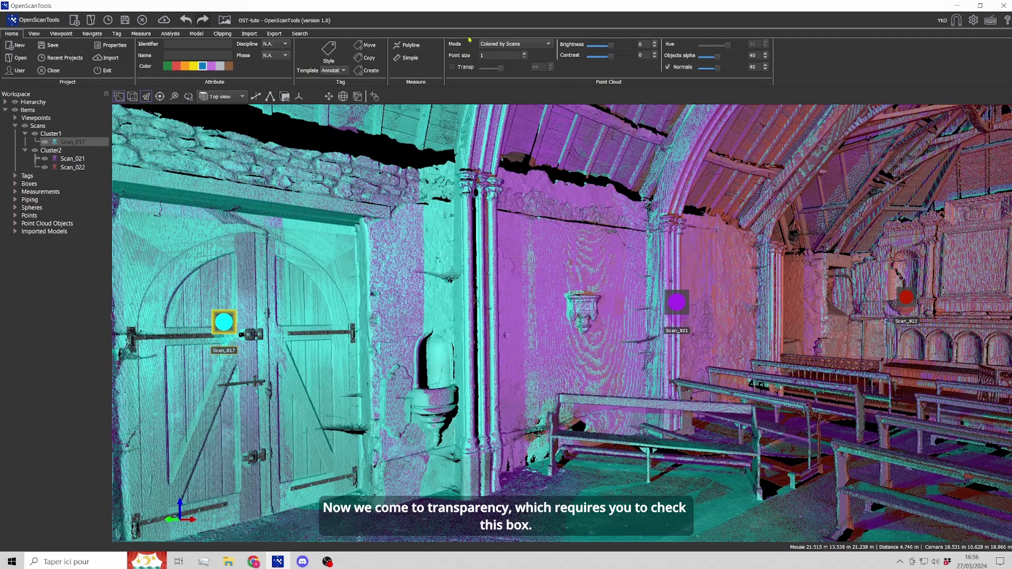
{"action": "left_click", "coordinate": [454, 68]}
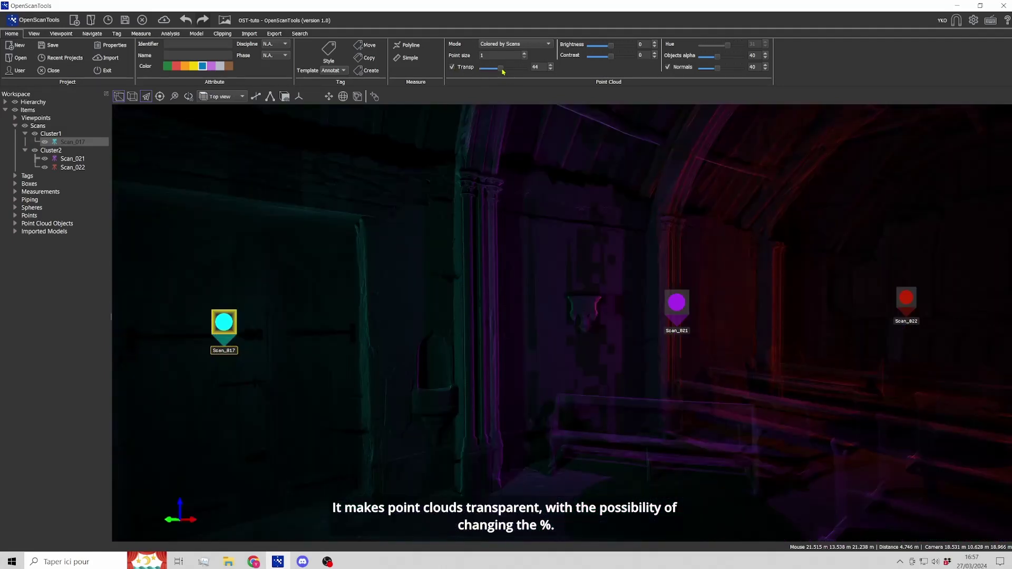
{"action": "left_click_drag", "start_coordinate": [501, 71], "coordinate": [493, 74]}
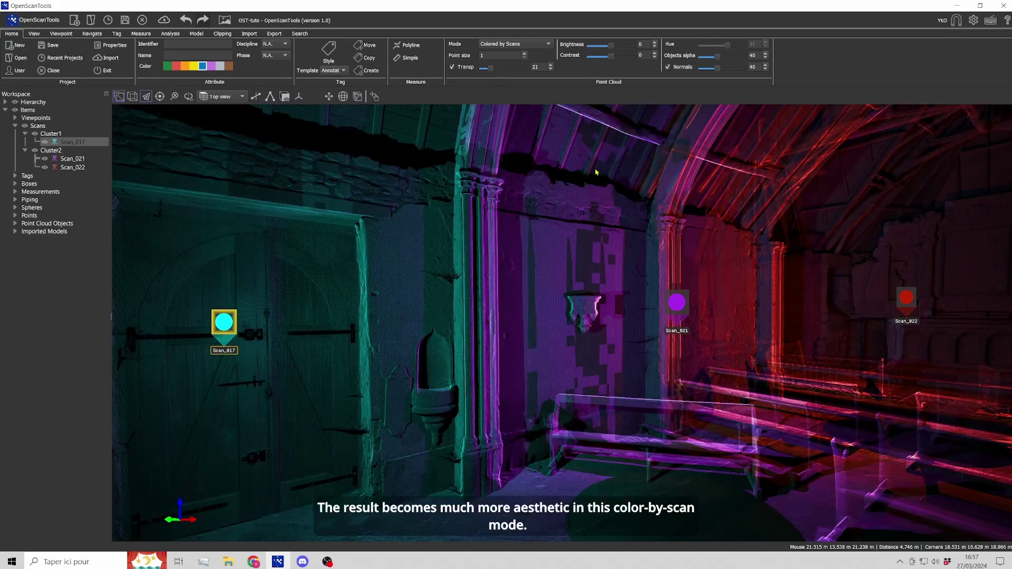
- Inspect the square patches around the carved console and set the transparency to 20
{"action": "left_click_drag", "start_coordinate": [595, 170], "coordinate": [578, 172]}
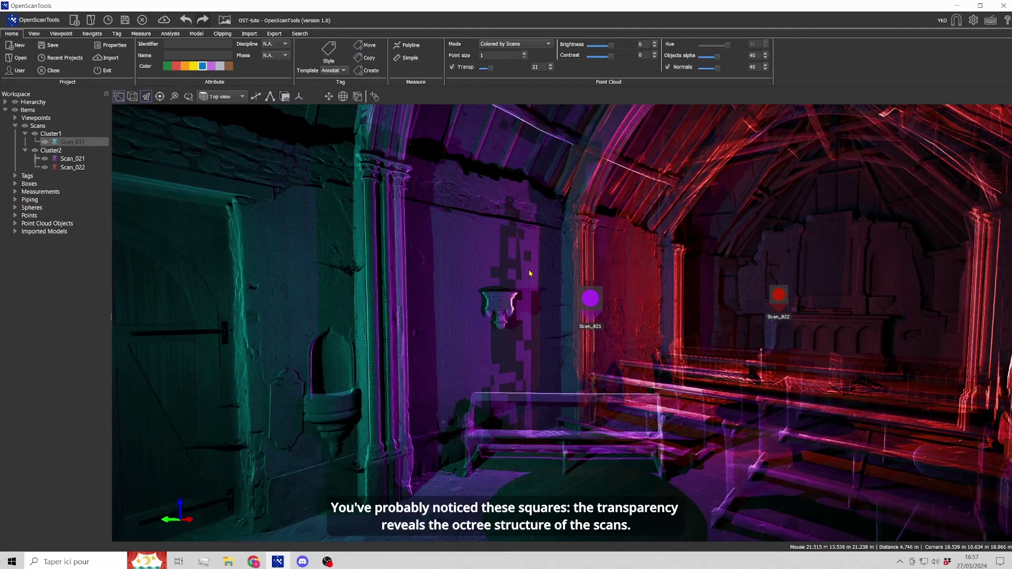
{"action": "scroll", "coordinate": [530, 270], "scroll_direction": "up", "scroll_amount": 3}
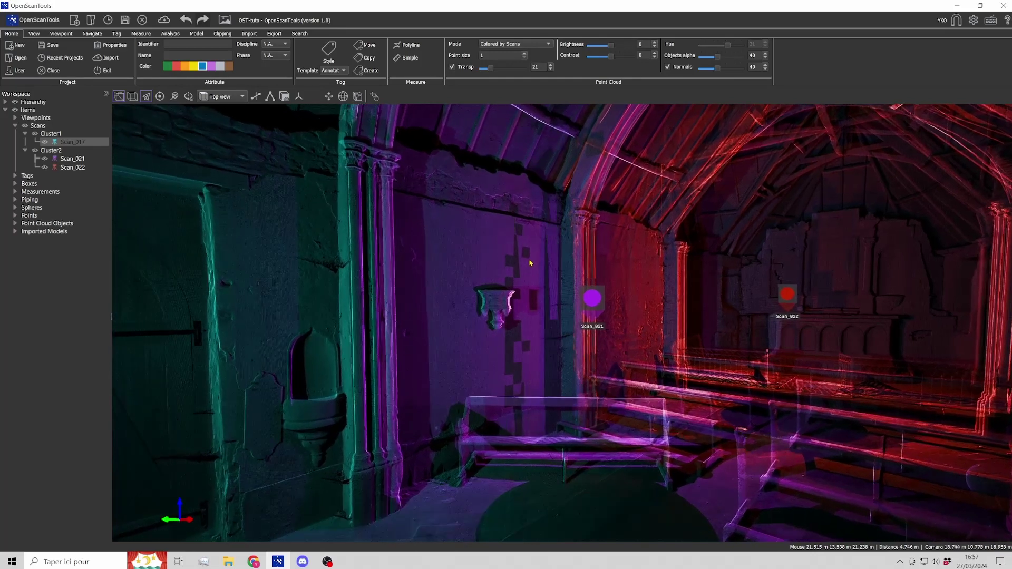
{"action": "scroll", "coordinate": [531, 257], "scroll_direction": "down", "scroll_amount": 3}
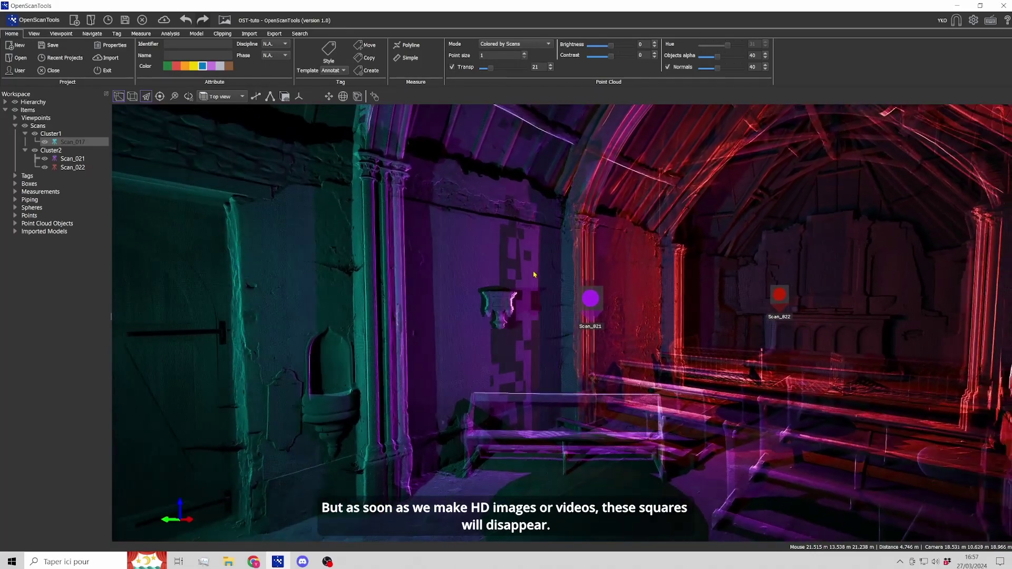
{"action": "scroll", "coordinate": [533, 284], "scroll_direction": "down", "scroll_amount": 3}
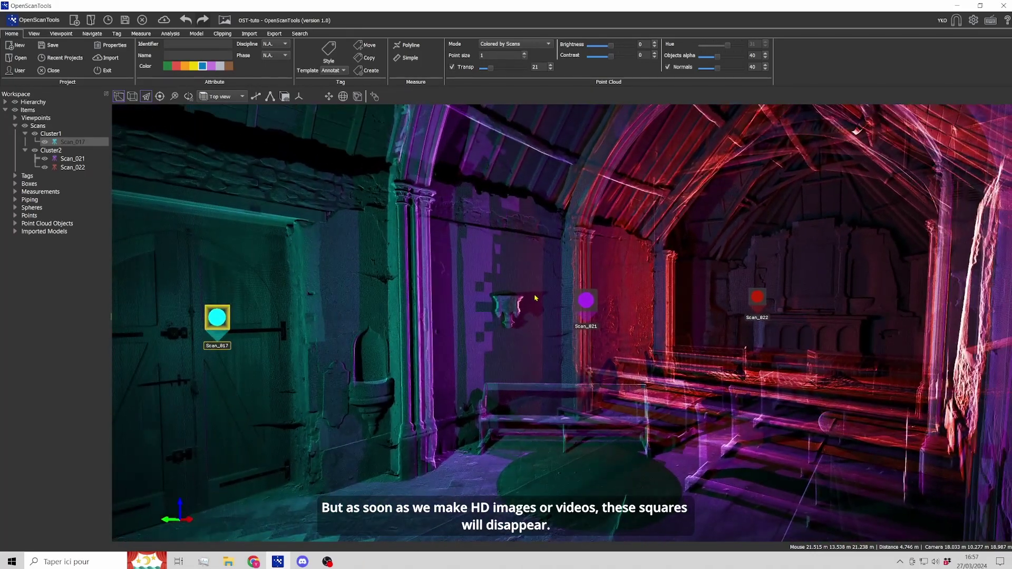
{"action": "left_click_drag", "start_coordinate": [549, 273], "coordinate": [553, 291]}
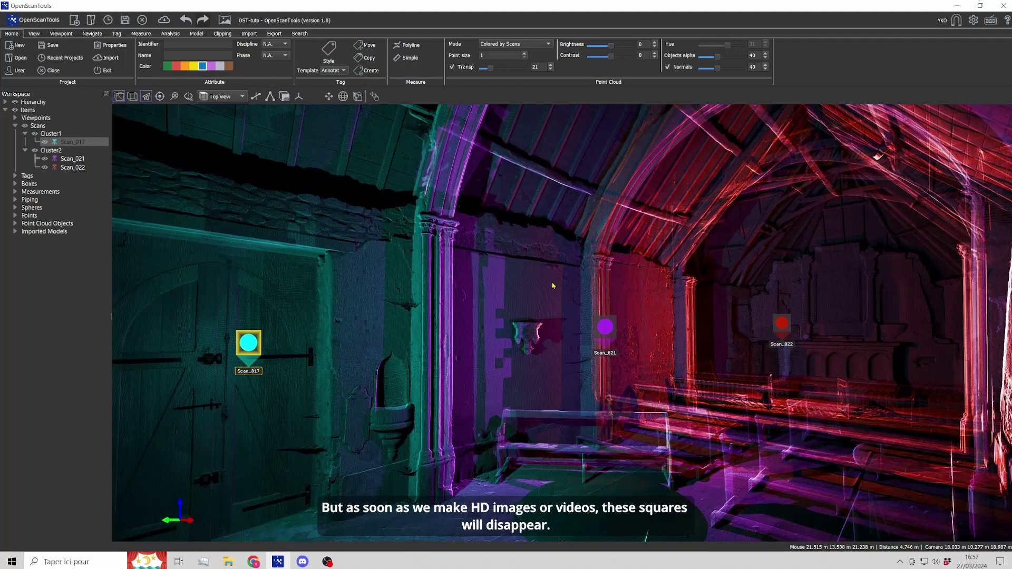
{"action": "middle_click_drag", "start_coordinate": [550, 285], "coordinate": [548, 280]}
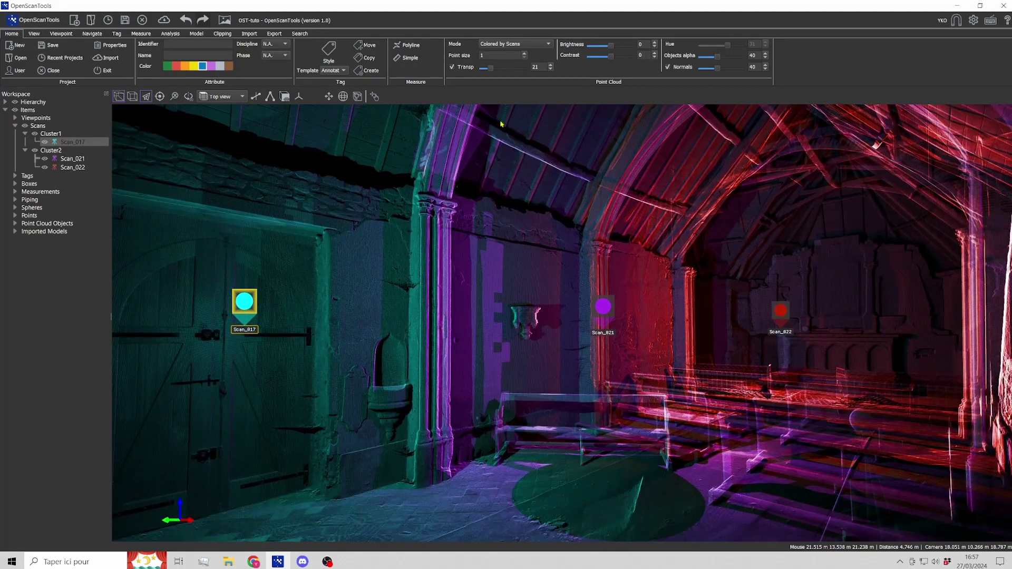
{"action": "left_click_drag", "start_coordinate": [491, 71], "coordinate": [489, 74]}
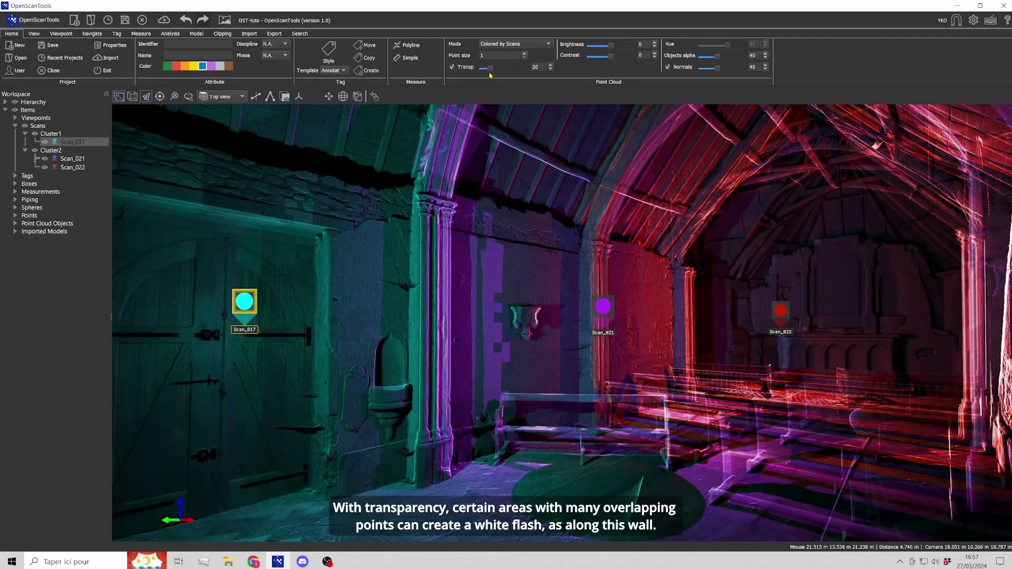
- Try the transparent view with Enhance Contrast disabled and the transparency set to 13
{"action": "left_click_drag", "start_coordinate": [587, 209], "coordinate": [562, 204]}
{"action": "middle_click_drag", "start_coordinate": [573, 214], "coordinate": [565, 214]}
{"action": "left_click_drag", "start_coordinate": [565, 216], "coordinate": [695, 210]}
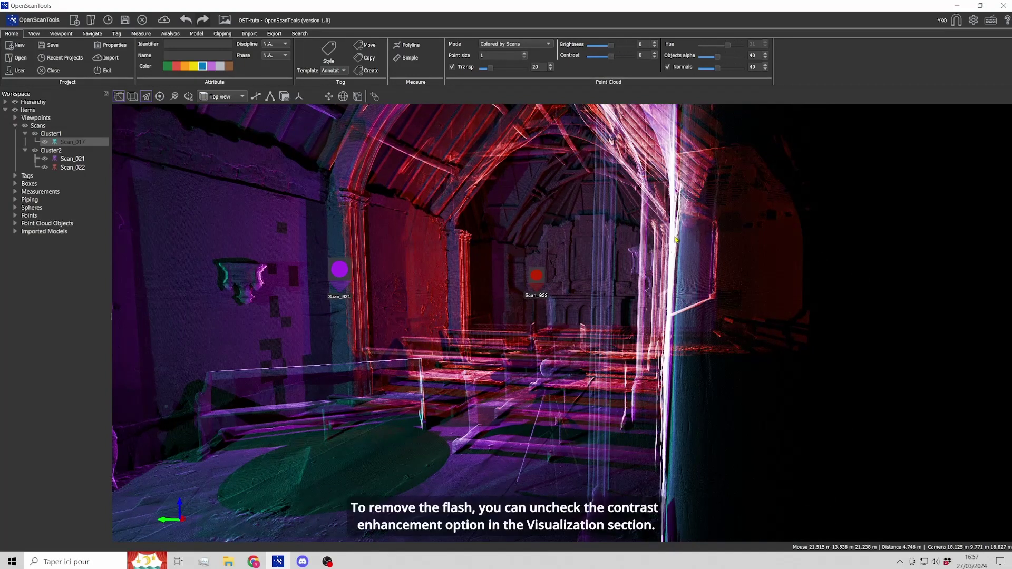
{"action": "left_click", "coordinate": [37, 34]}
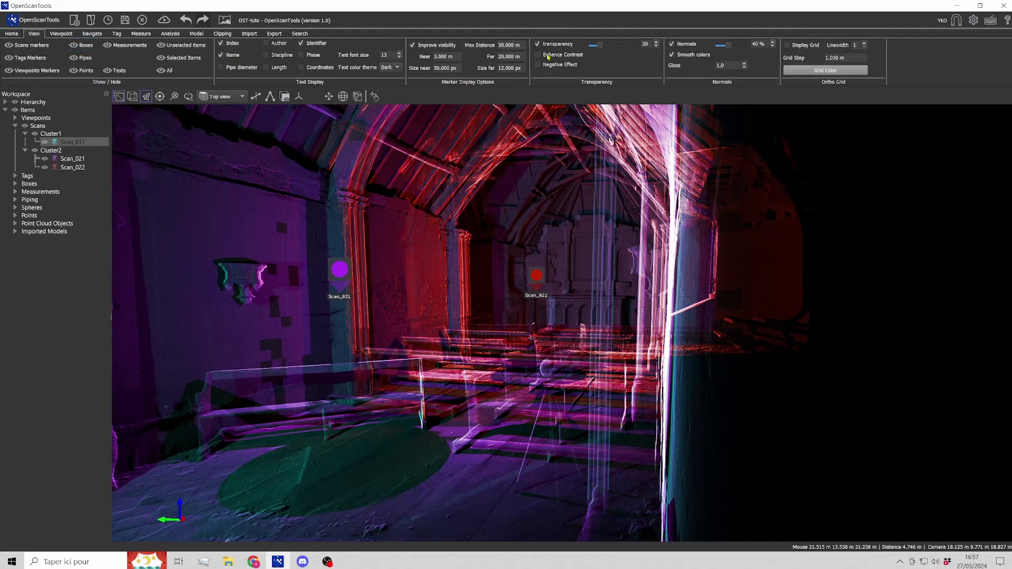
{"action": "left_click", "coordinate": [538, 55]}
{"action": "left_click_drag", "start_coordinate": [560, 198], "coordinate": [598, 193]}
{"action": "left_click_drag", "start_coordinate": [602, 49], "coordinate": [599, 49]}
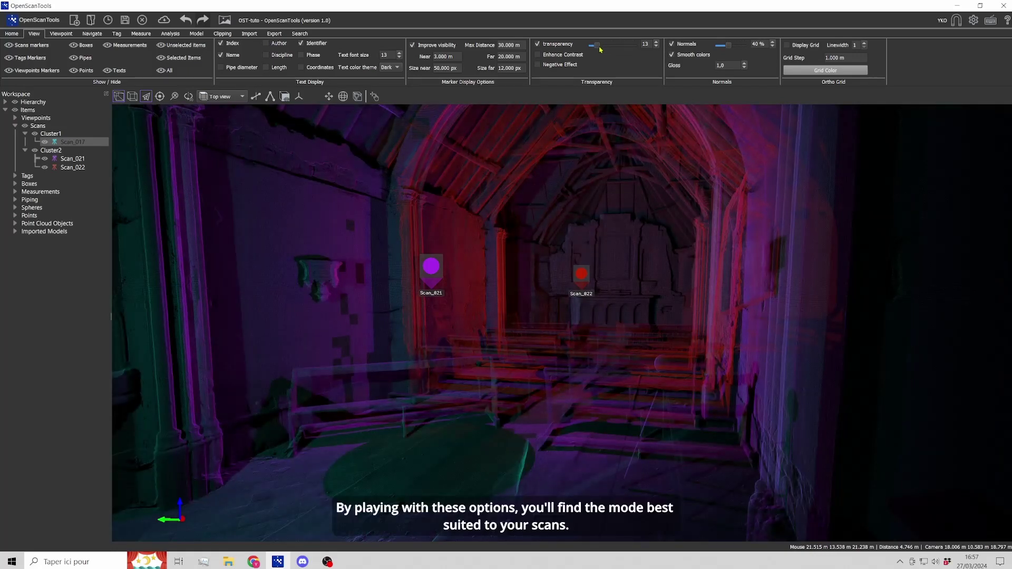
- Enable Enhance Contrast again and set the transparency to 22
{"action": "left_click", "coordinate": [560, 57]}
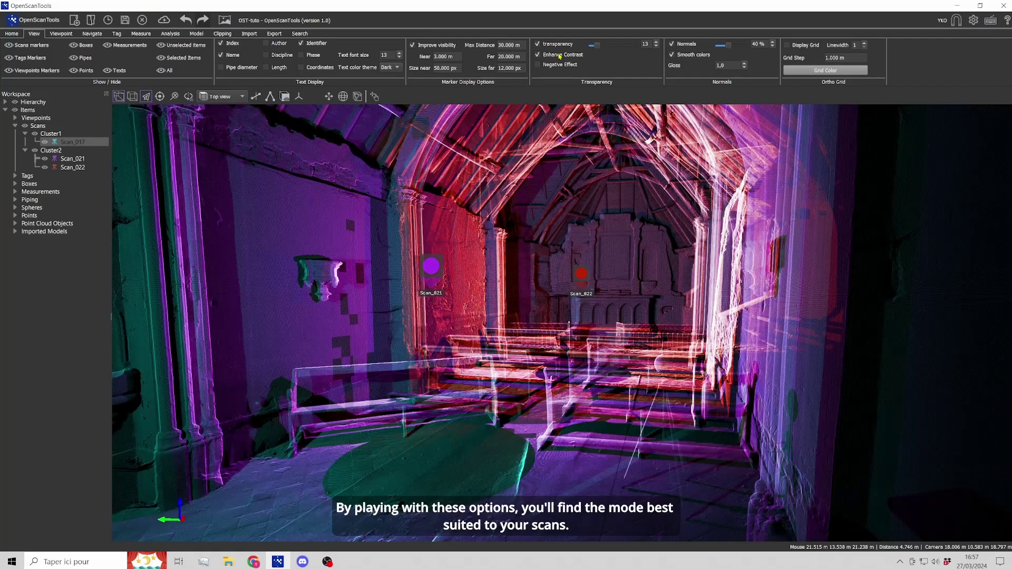
{"action": "left_click_drag", "start_coordinate": [599, 48], "coordinate": [602, 52]}
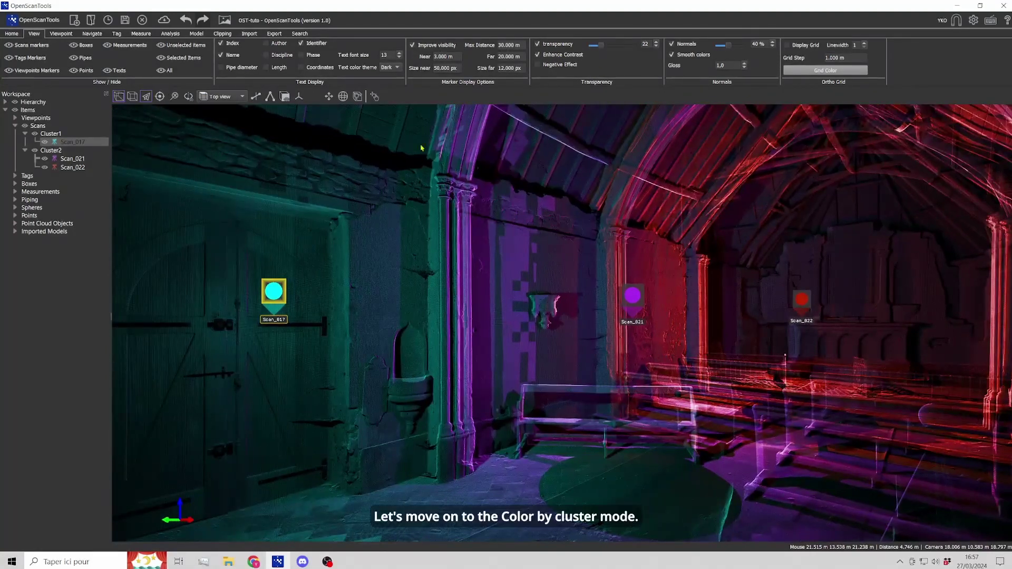
- Switch the point cloud to Colored by Clusters mode and view the door and side wall
{"action": "left_click", "coordinate": [14, 32]}
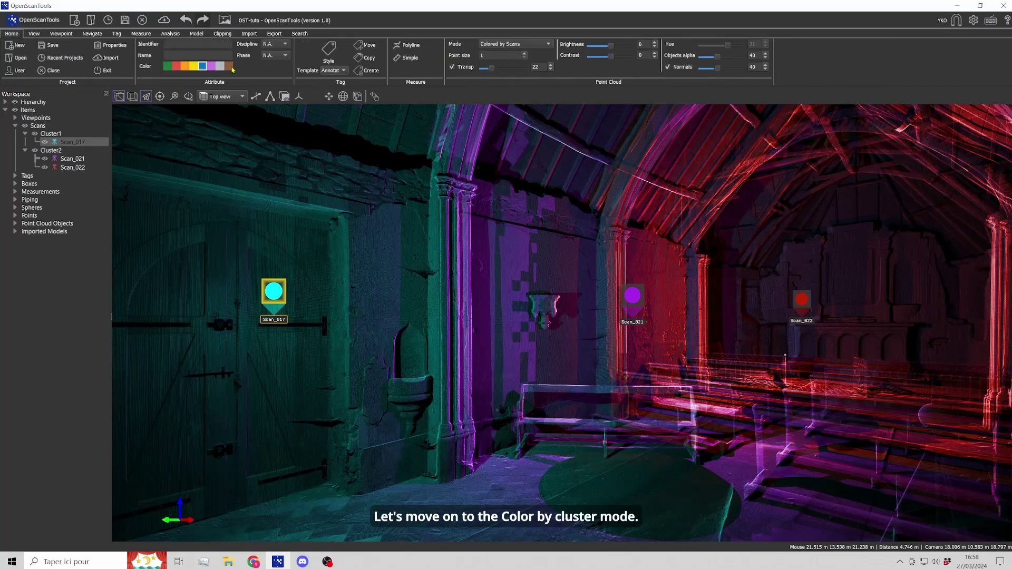
{"action": "left_click", "coordinate": [536, 43]}
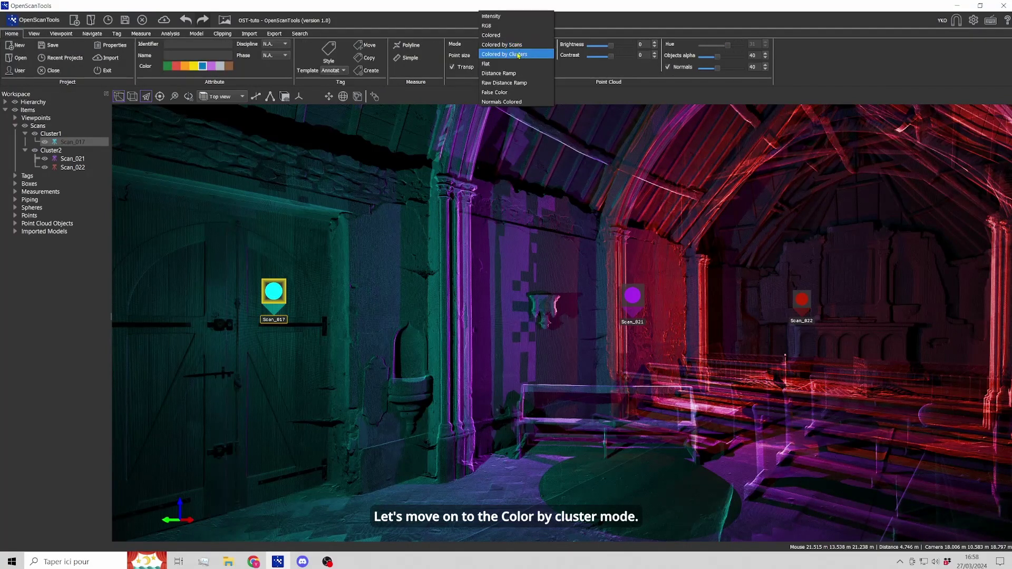
{"action": "left_click", "coordinate": [518, 54]}
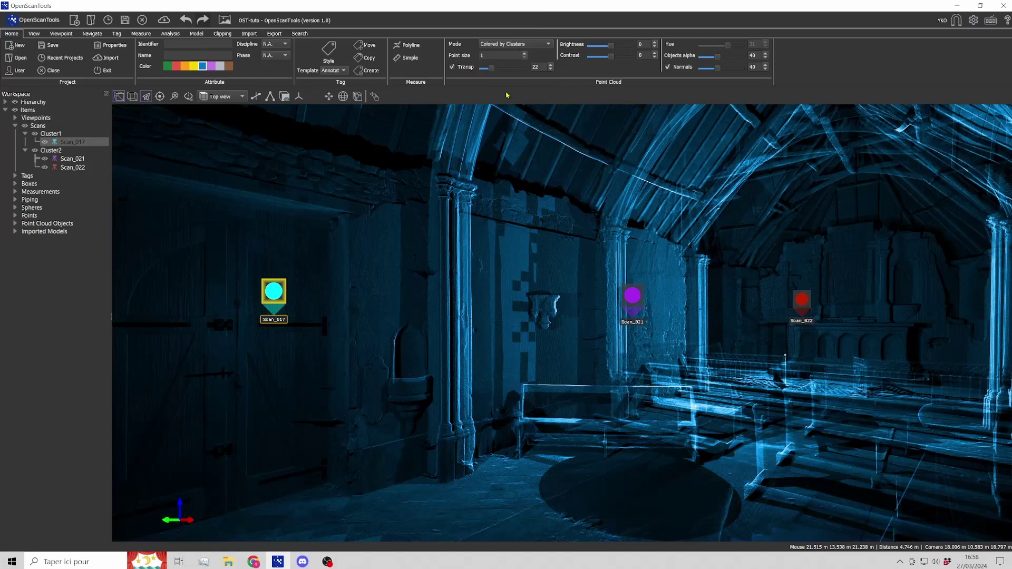
{"action": "left_click_drag", "start_coordinate": [495, 212], "coordinate": [502, 213]}
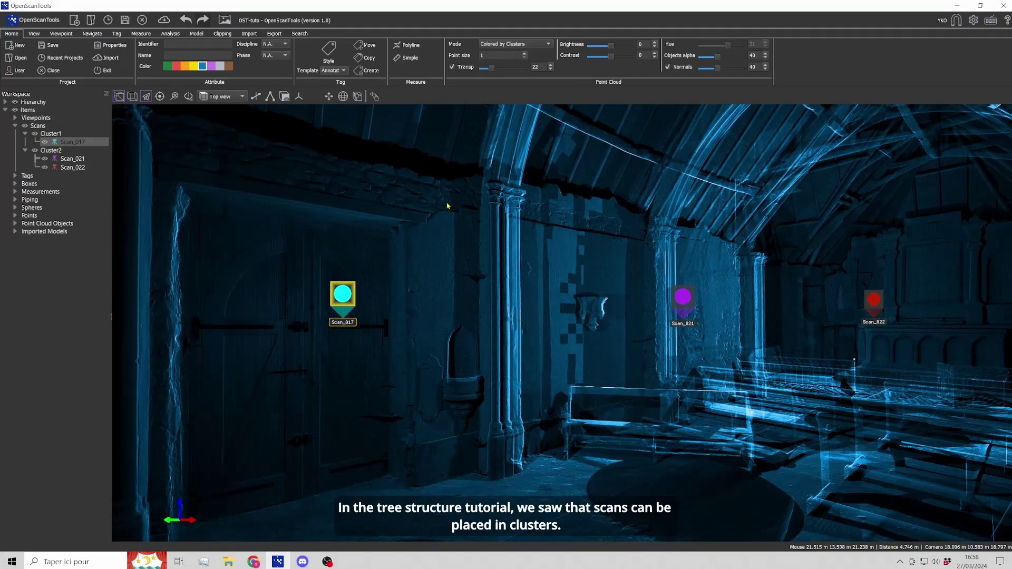
- Open the properties of Cluster1 and Cluster2 to examine the color assigned to each cluster
{"action": "left_click", "coordinate": [57, 134]}
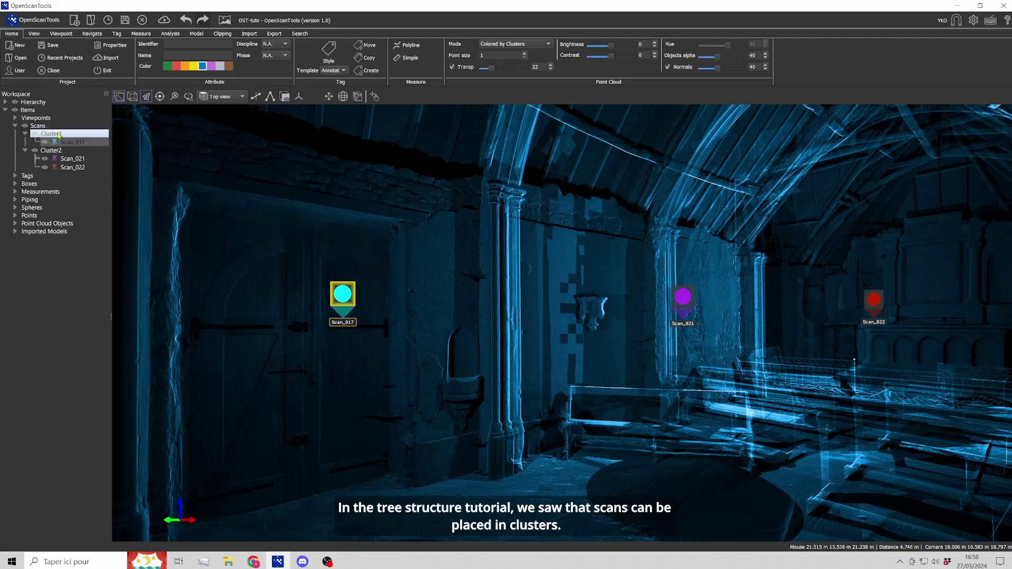
{"action": "double_click", "coordinate": [58, 135]}
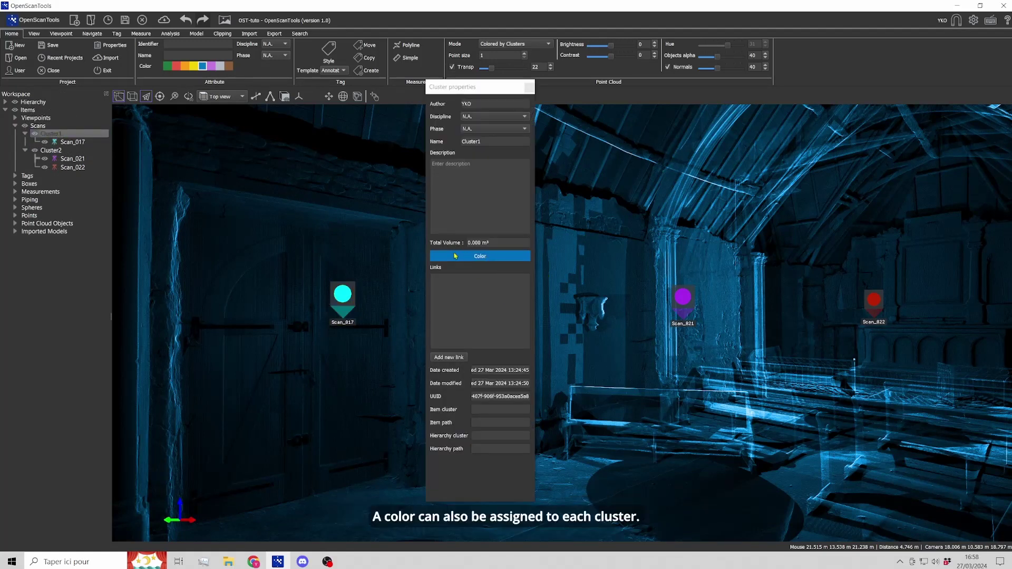
{"action": "double_click", "coordinate": [51, 151]}
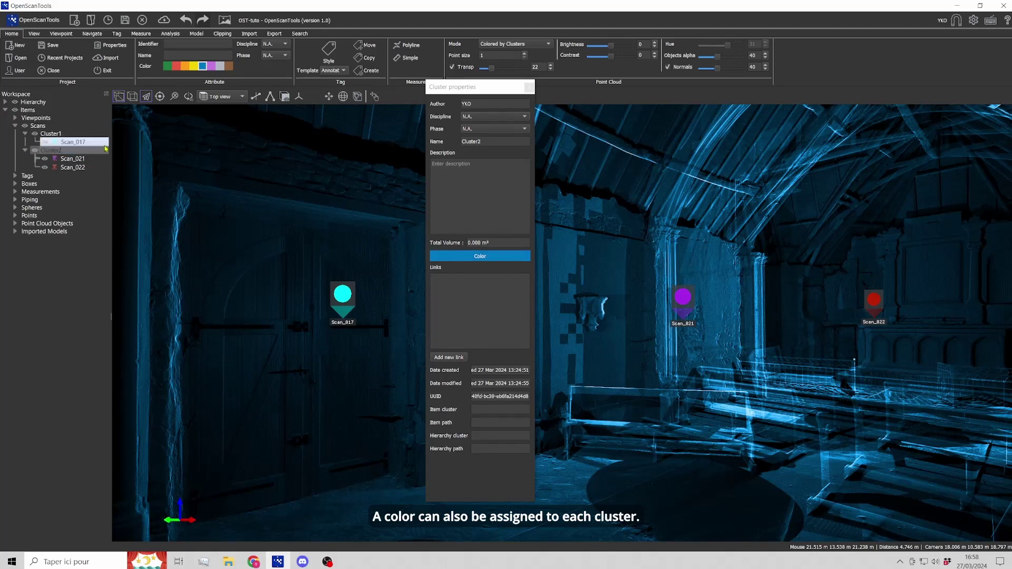
- Set the color of Cluster1 to orange (#ff5500) and view the recolored door area
{"action": "left_click", "coordinate": [62, 135]}
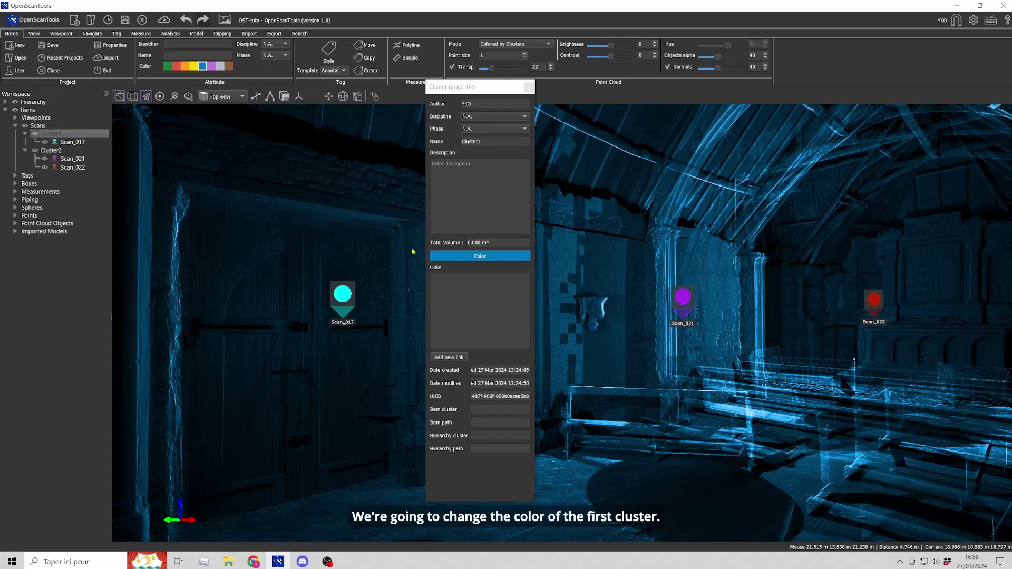
{"action": "left_click", "coordinate": [471, 258]}
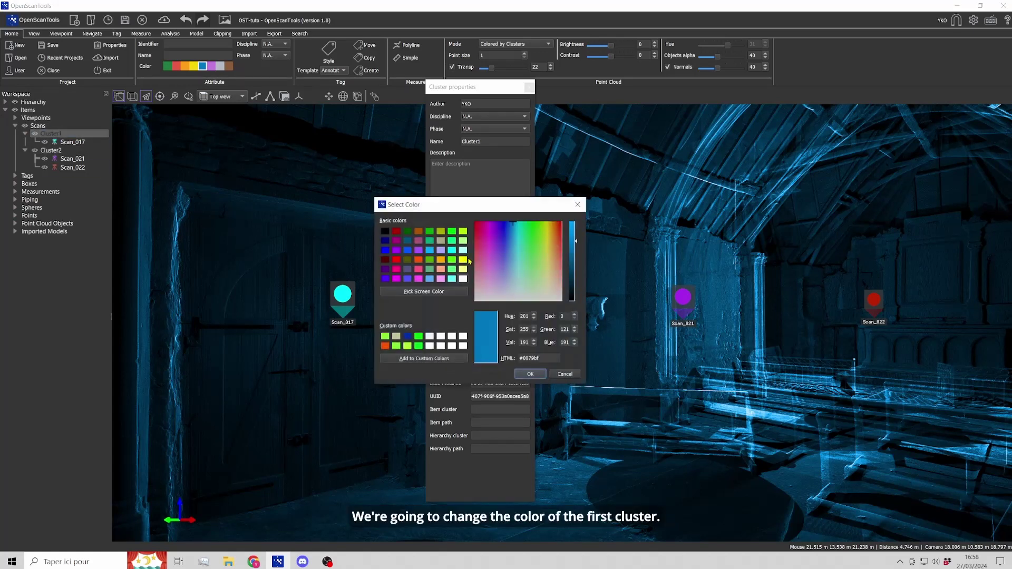
{"action": "left_click", "coordinate": [419, 260]}
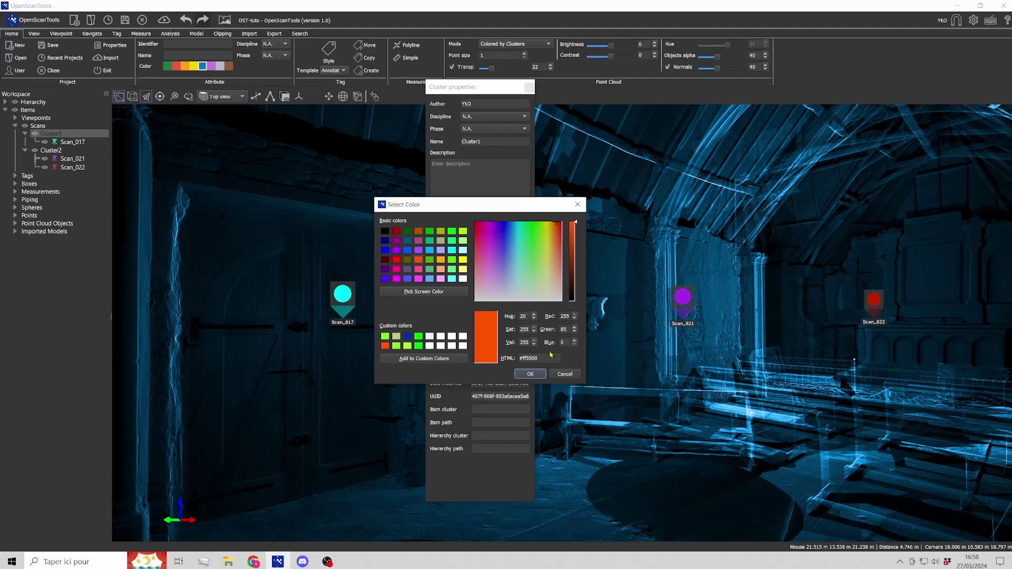
{"action": "left_click", "coordinate": [530, 374]}
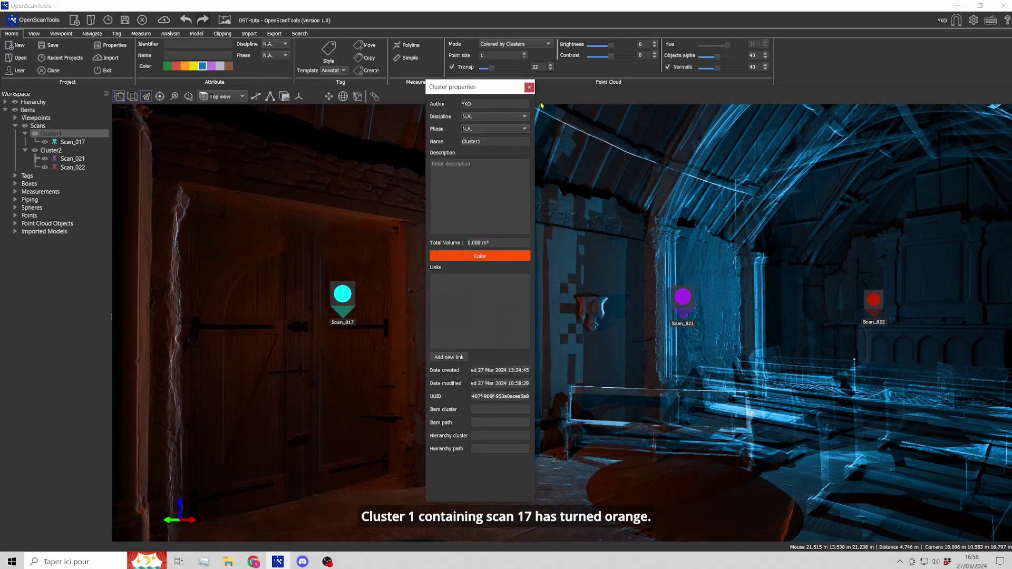
{"action": "left_click", "coordinate": [529, 88]}
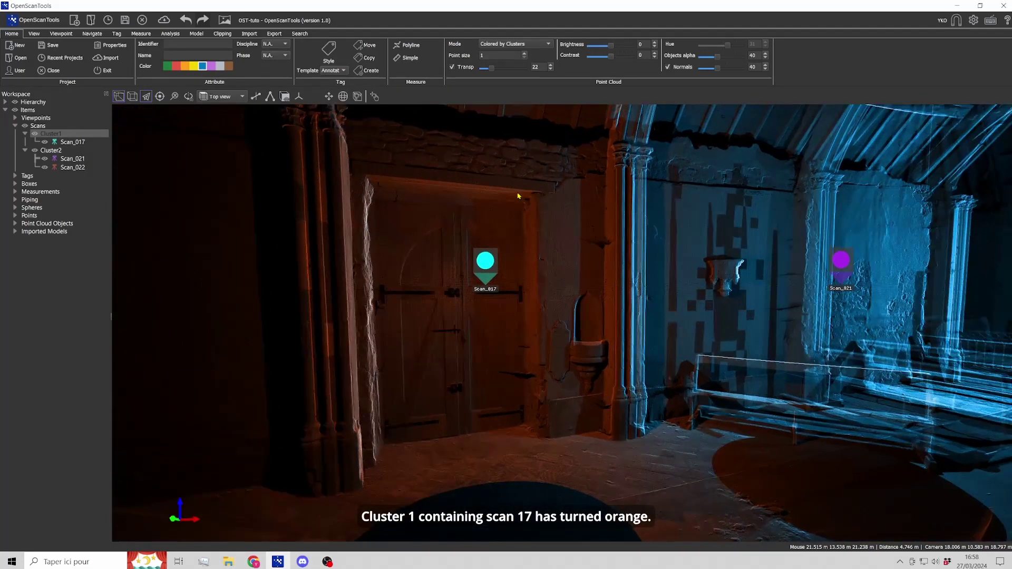
{"action": "middle_click_drag", "start_coordinate": [510, 196], "coordinate": [486, 198]}
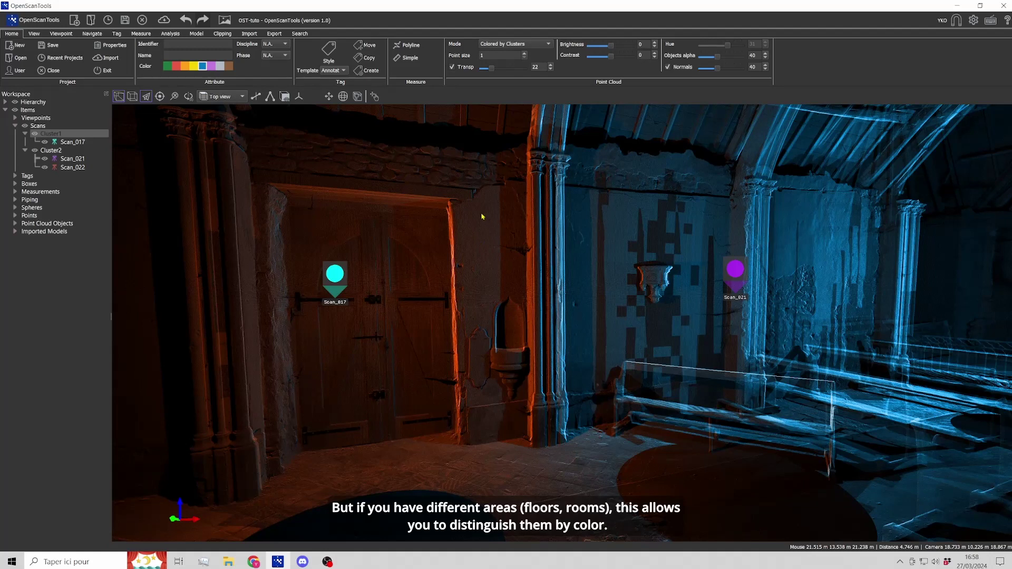
- Switch the point cloud to Colored by Scans mode and view the door and side wall
{"action": "left_click", "coordinate": [526, 45]}
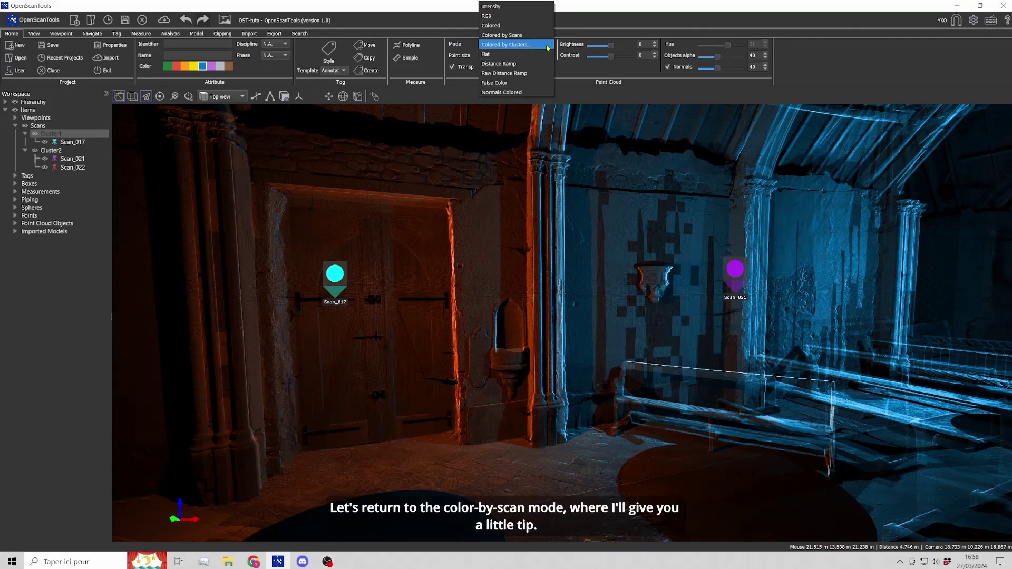
{"action": "left_click", "coordinate": [505, 35]}
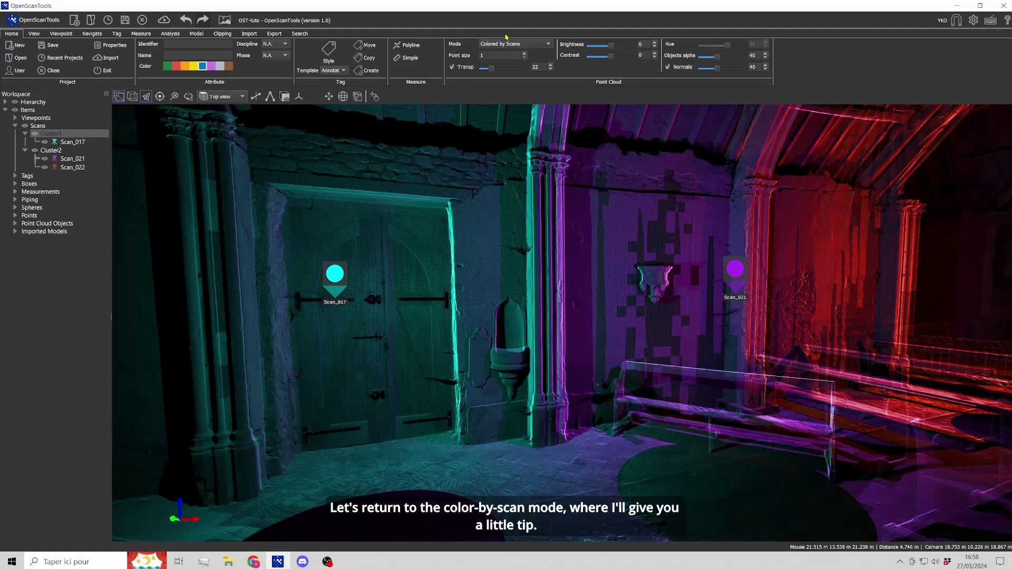
{"action": "mouse_move", "coordinate": [556, 176]}
{"action": "left_mouse_down"}
{"action": "mouse_move", "coordinate": [526, 183]}
{"action": "mouse_move", "coordinate": [568, 192]}
{"action": "left_mouse_up"}
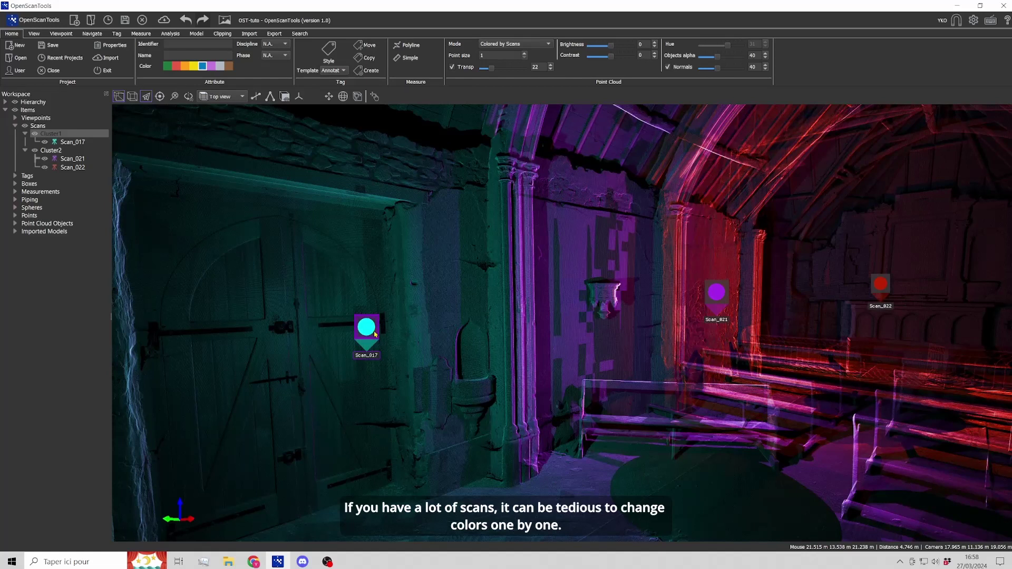
- Examine the individual color settings in the properties of Scan_017, Scan_021 and Scan_022
{"action": "left_click", "coordinate": [375, 334]}
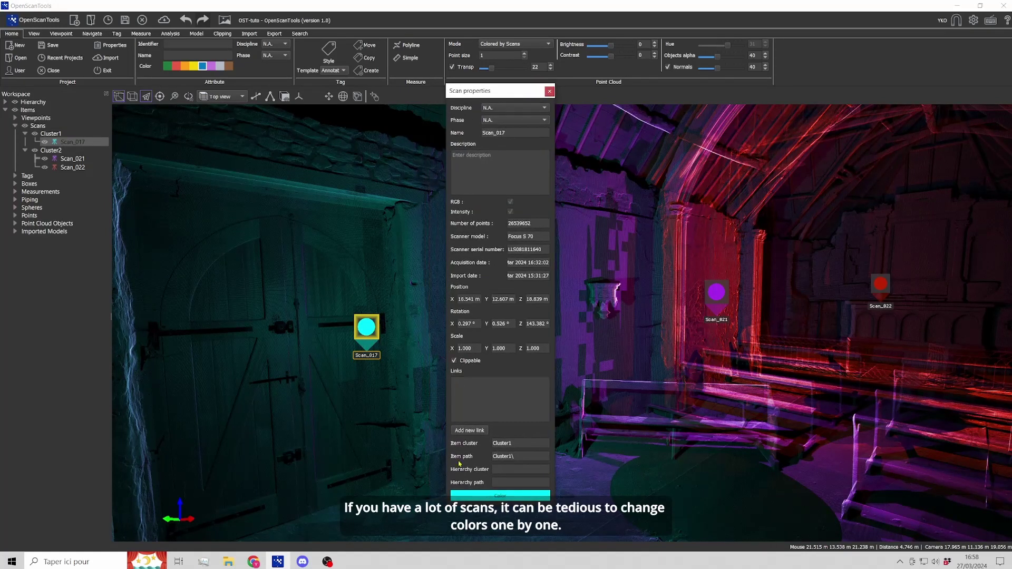
{"action": "left_click", "coordinate": [717, 293]}
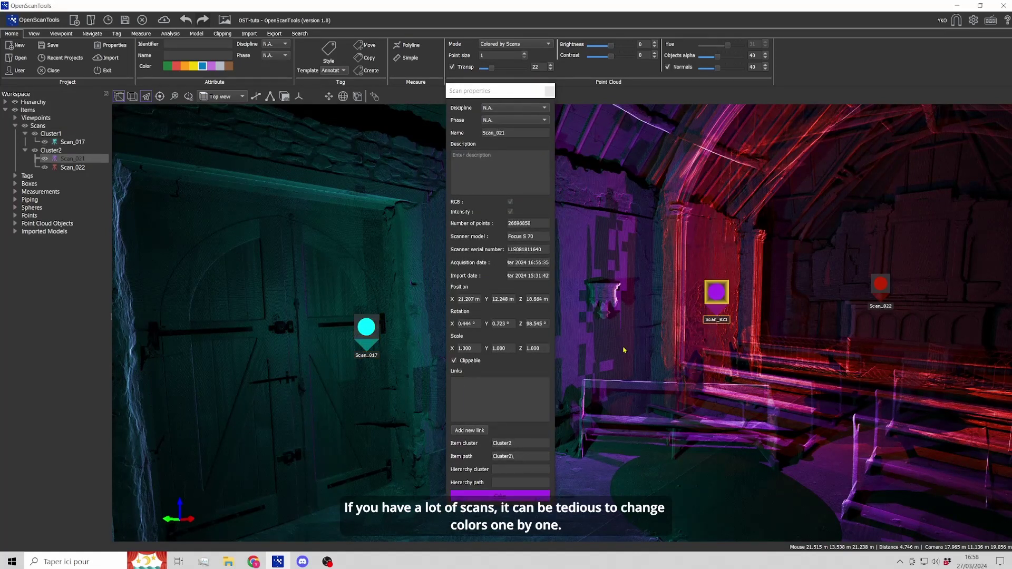
{"action": "left_click", "coordinate": [880, 285]}
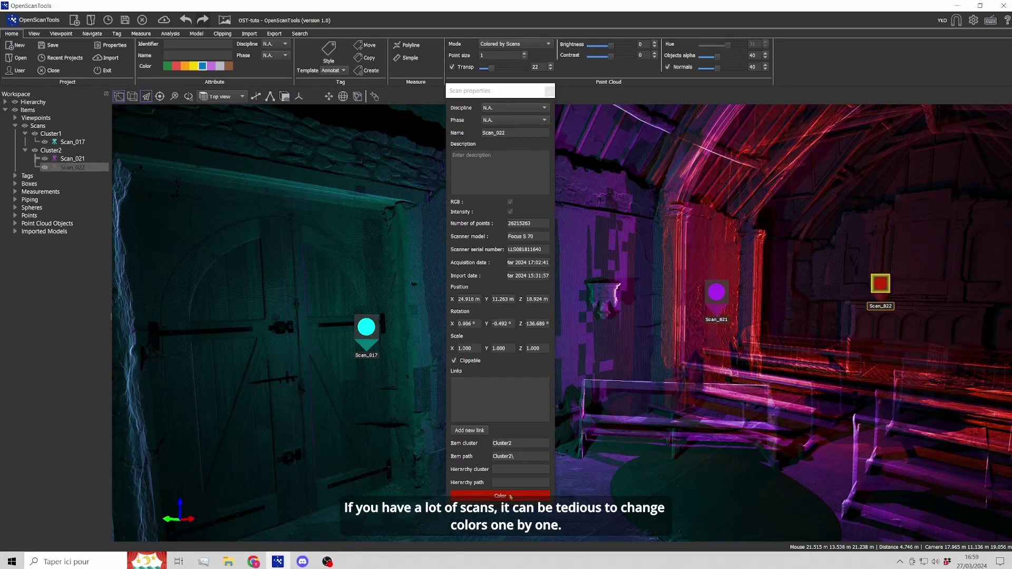
{"action": "left_click", "coordinate": [549, 91]}
{"action": "left_click_drag", "start_coordinate": [560, 238], "coordinate": [551, 238]}
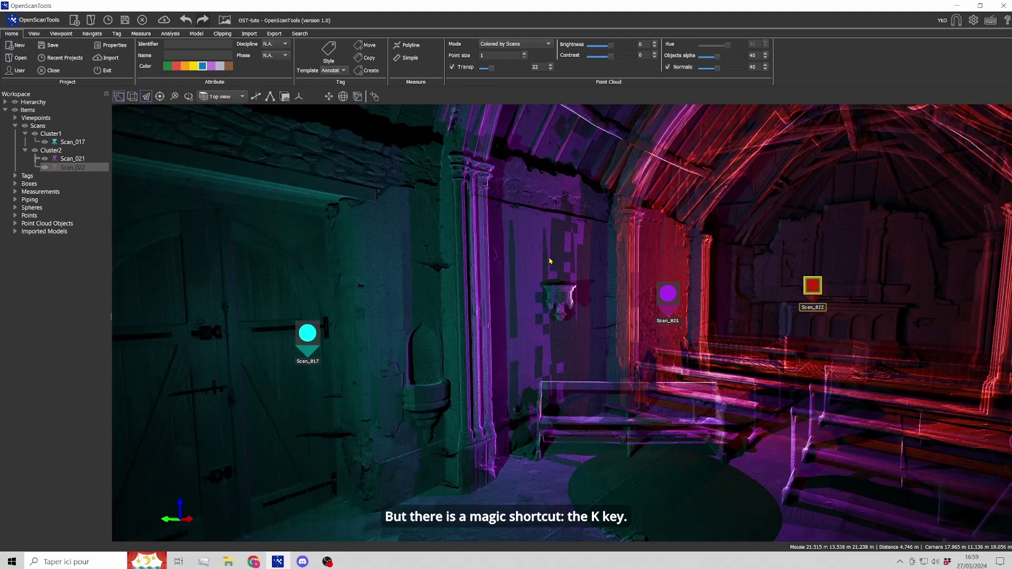
- Randomize the colors of all scans repeatedly until Scan_017 and Scan_022 are light blue and Scan_021 is lime green
{"action": "key", "text": "k"}
{"action": "key", "text": "k"}
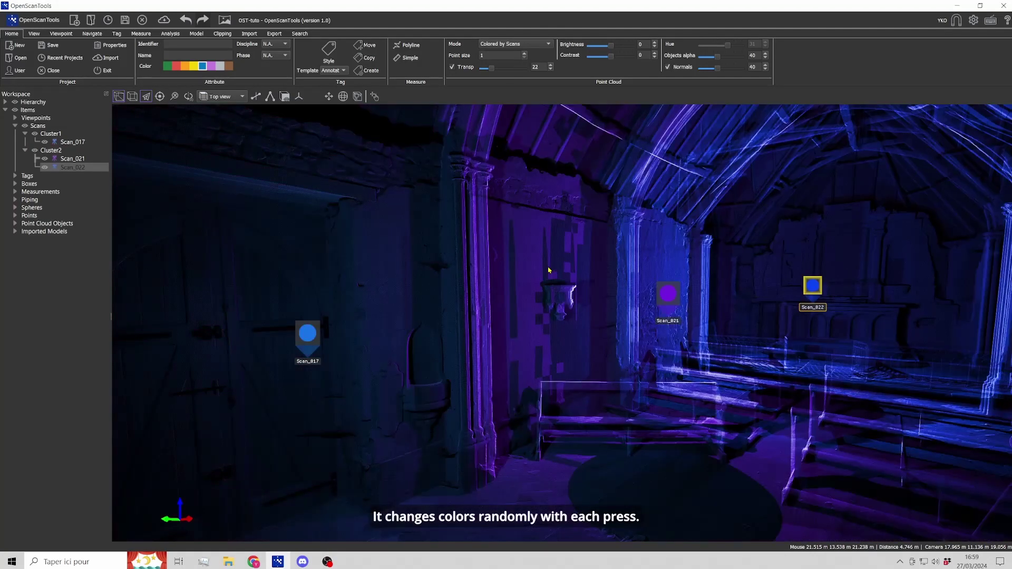
{"action": "key", "text": "k"}
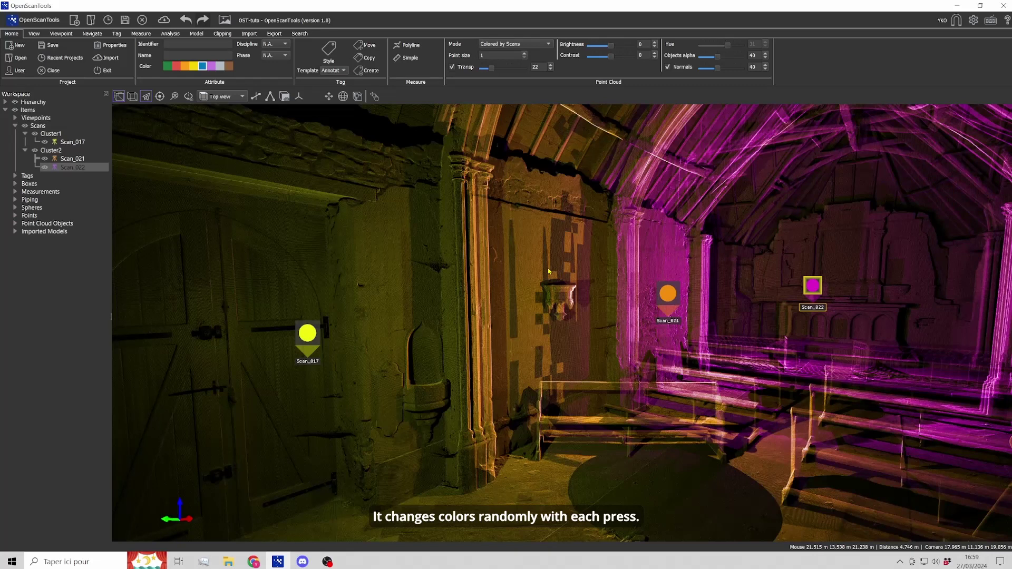
{"action": "key", "text": "k"}
{"action": "key", "text": "k"}
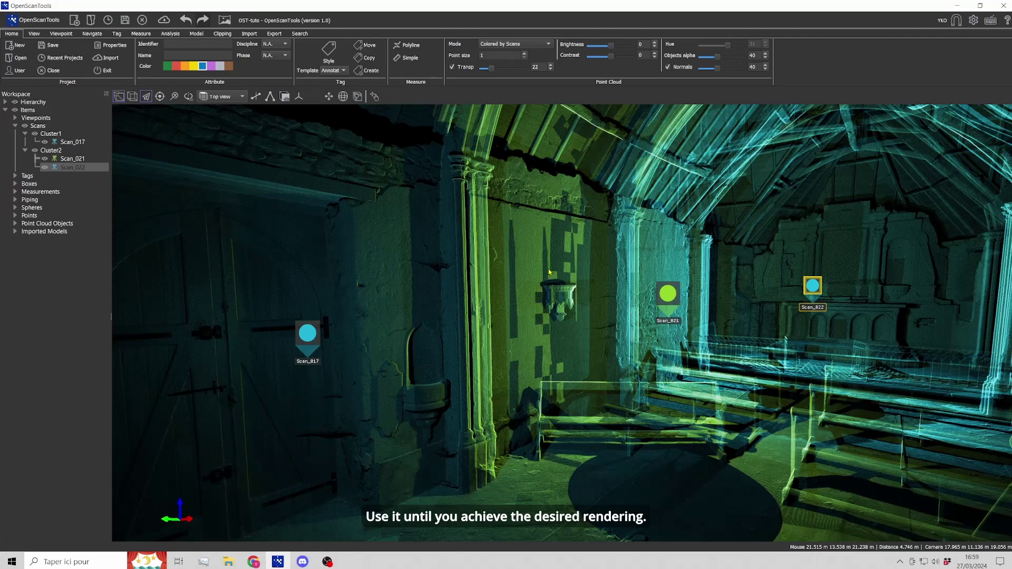
{"action": "middle_click_drag", "start_coordinate": [538, 255], "coordinate": [554, 256]}
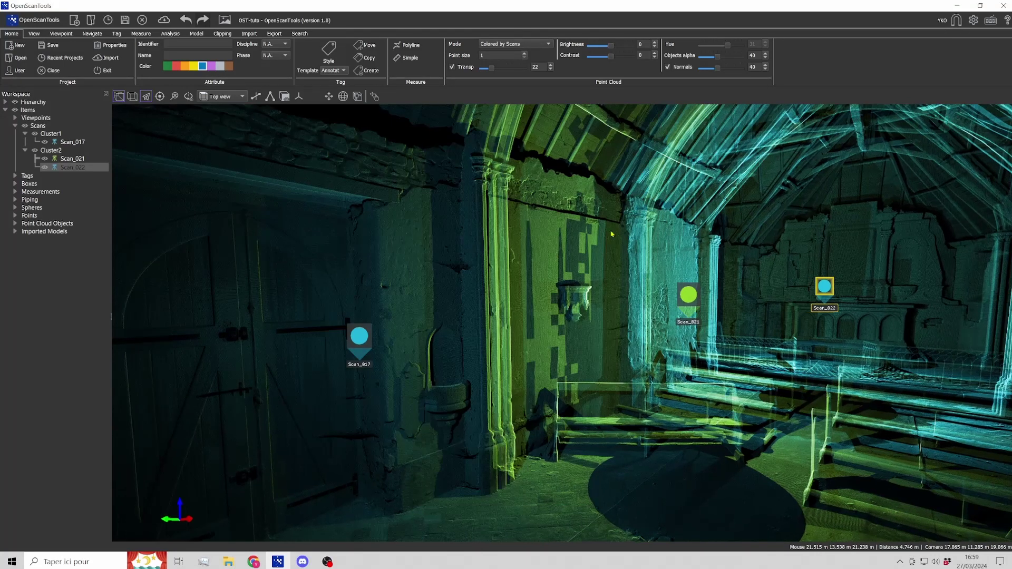
- Switch the transparent point cloud to False Color mode and set the hue to 67
{"action": "left_click", "coordinate": [543, 43]}
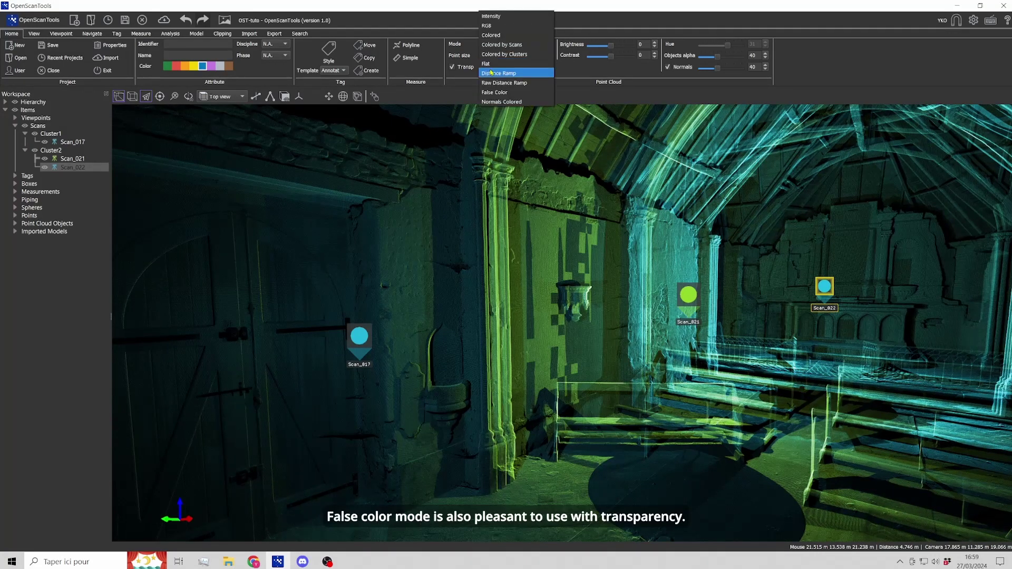
{"action": "left_click", "coordinate": [493, 92]}
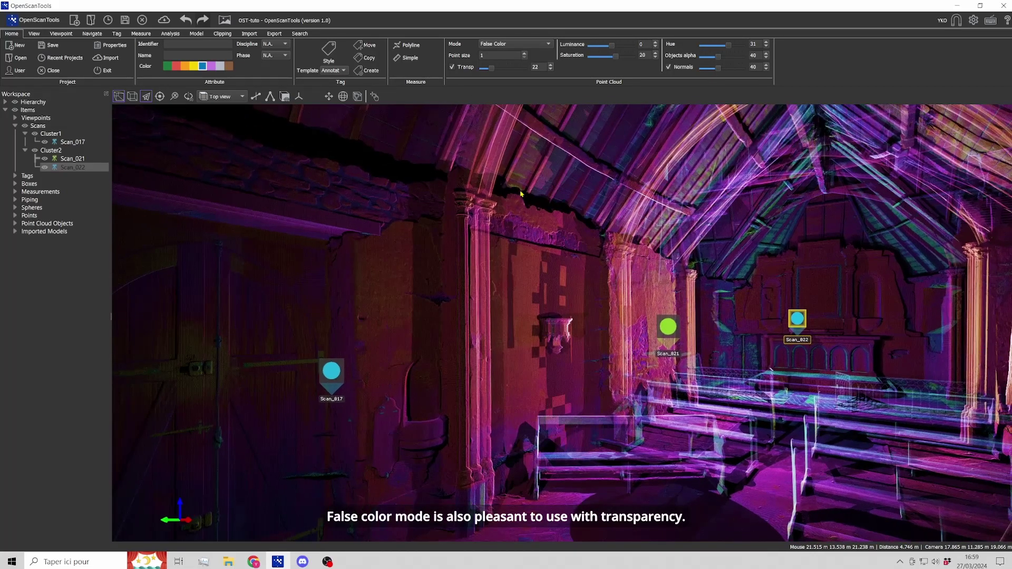
{"action": "left_click_drag", "start_coordinate": [520, 194], "coordinate": [527, 199]}
{"action": "middle_click_drag", "start_coordinate": [527, 198], "coordinate": [505, 177]}
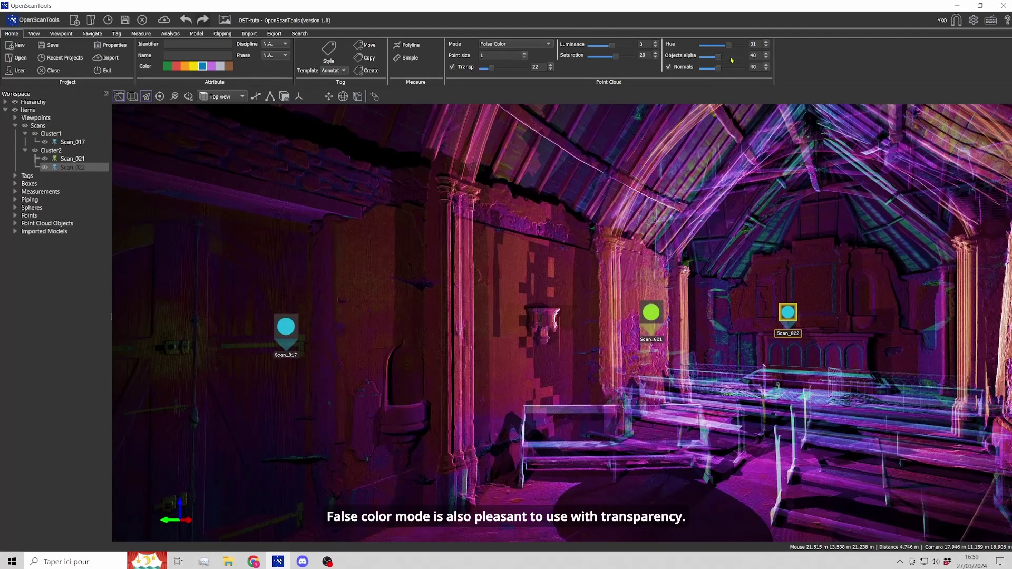
{"action": "left_click_drag", "start_coordinate": [729, 46], "coordinate": [738, 48]}
- Switch the point cloud to Intensity mode and turn the view towards the empty background
{"action": "left_click", "coordinate": [514, 44]}
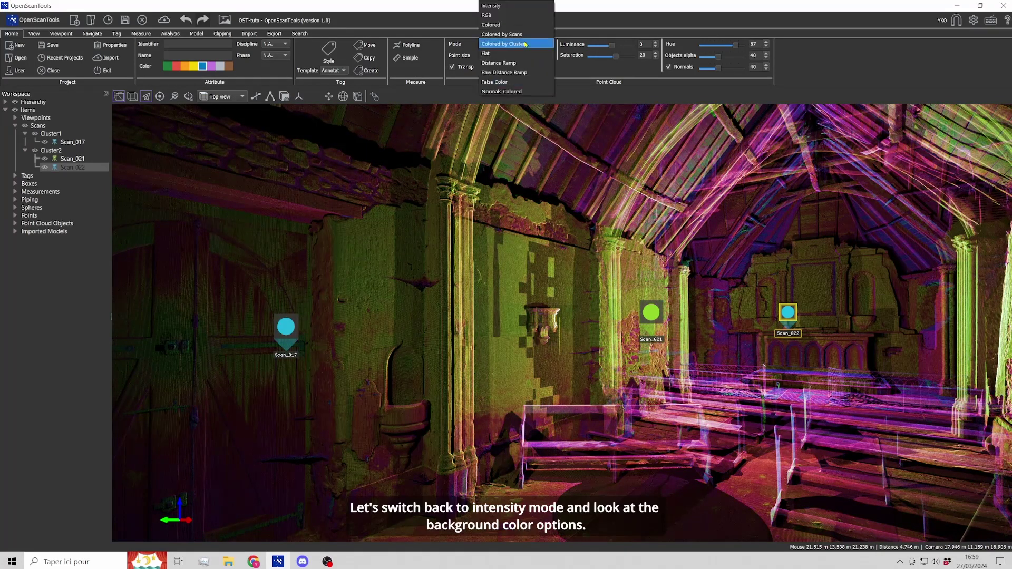
{"action": "left_click", "coordinate": [499, 9]}
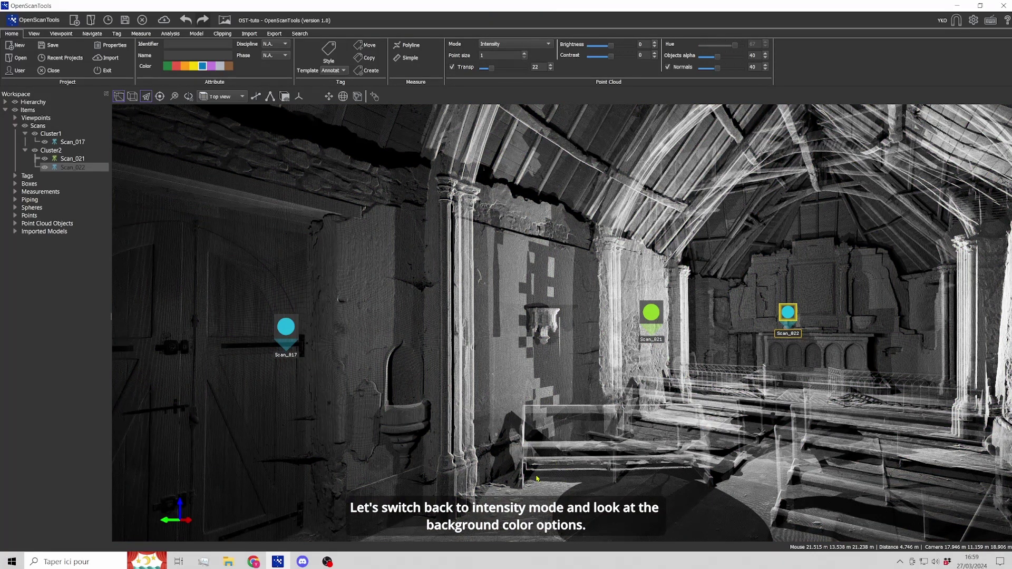
{"action": "middle_click_drag", "start_coordinate": [536, 475], "coordinate": [537, 339]}
{"action": "left_click_drag", "start_coordinate": [556, 334], "coordinate": [564, 298]}
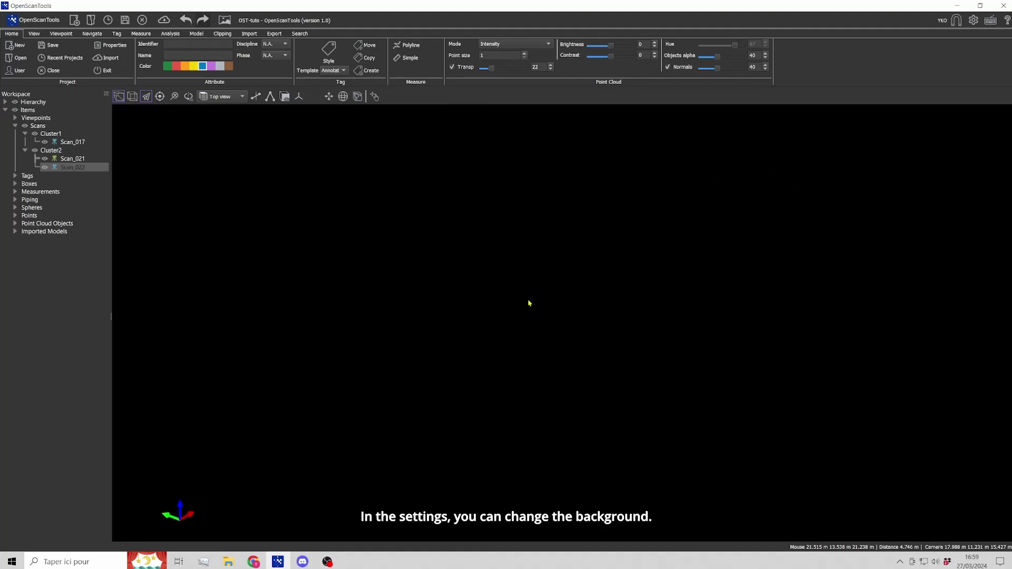
- Apply the muted purple #55557f as the background color in the display settings
{"action": "left_click", "coordinate": [973, 20]}
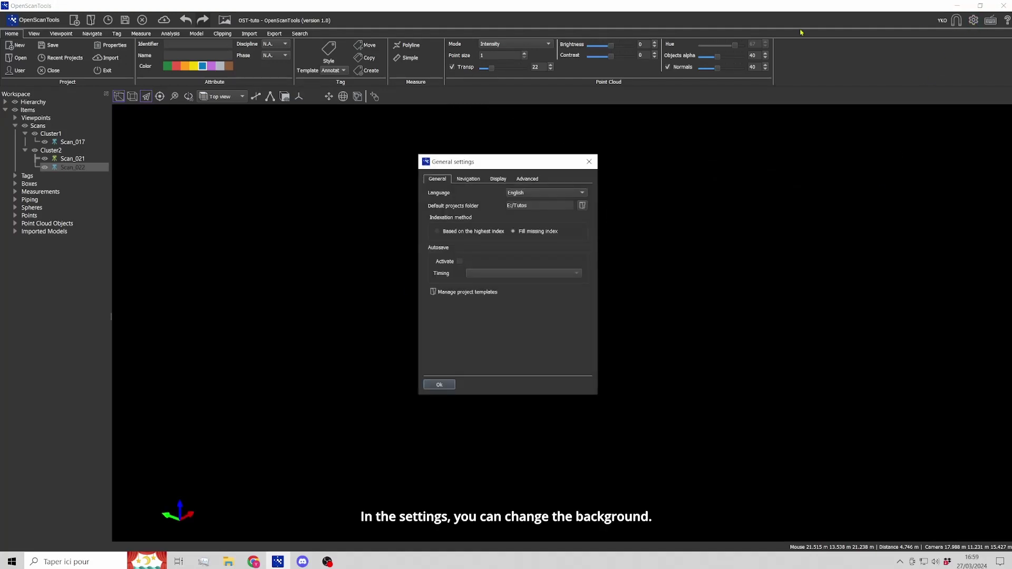
{"action": "left_click", "coordinate": [498, 179]}
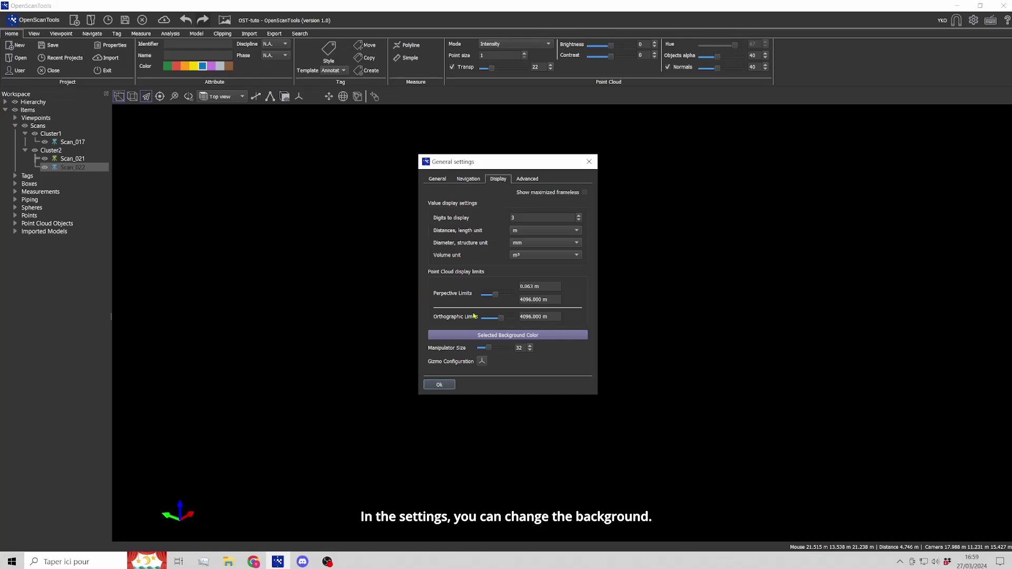
{"action": "left_click", "coordinate": [470, 335]}
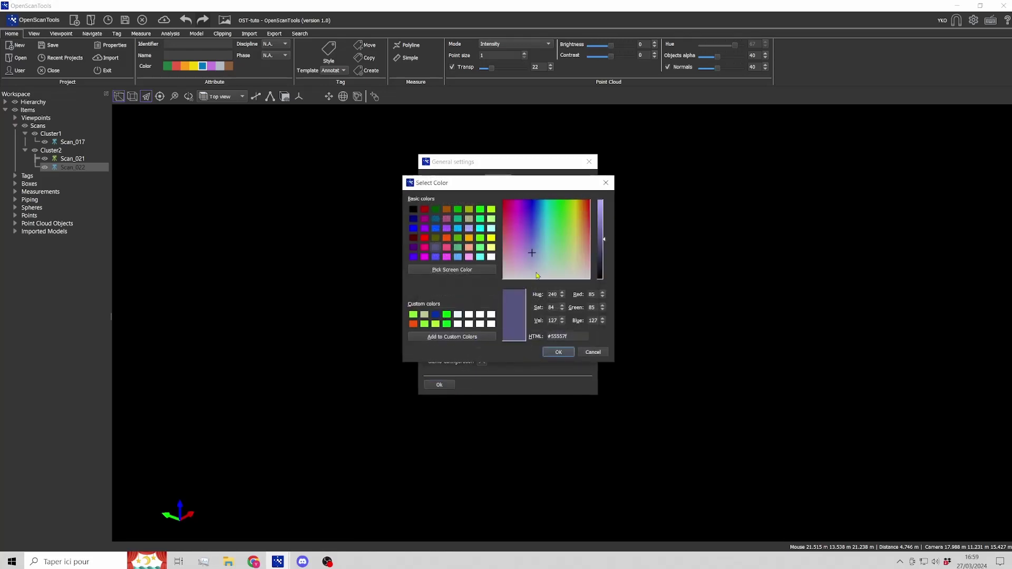
{"action": "left_click", "coordinate": [559, 352]}
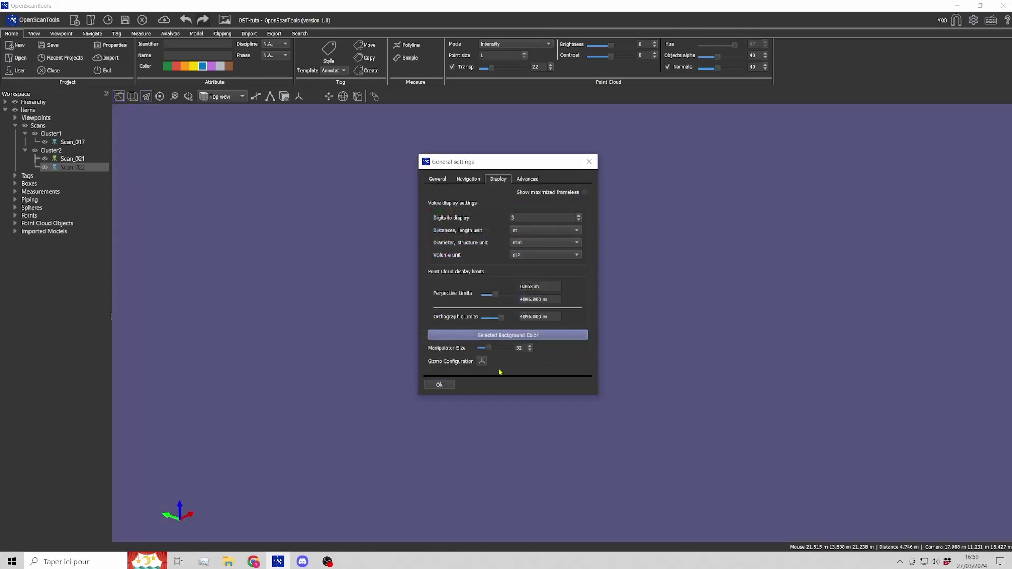
{"action": "left_click", "coordinate": [443, 385]}
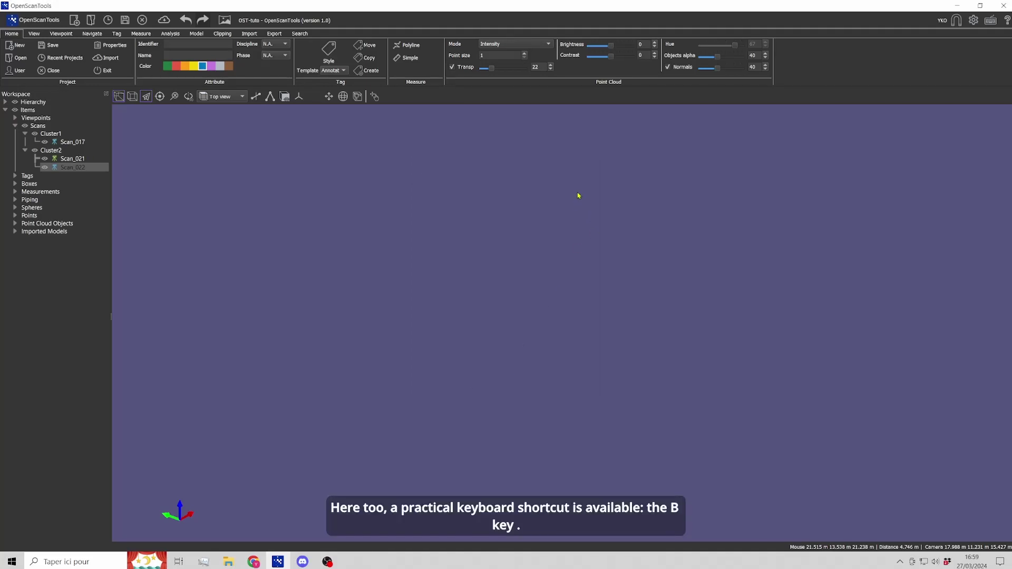
- Cycle the background color through white and the custom color back to black, and view the benches and floor
{"action": "middle_click_drag", "start_coordinate": [578, 193], "coordinate": [566, 251]}
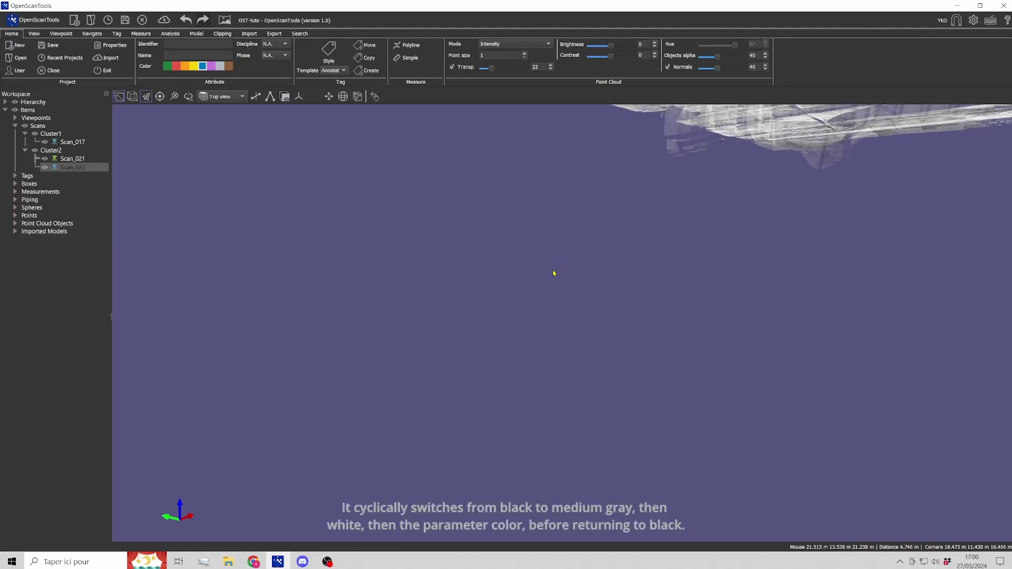
{"action": "key", "text": "b"}
{"action": "key", "text": "b"}
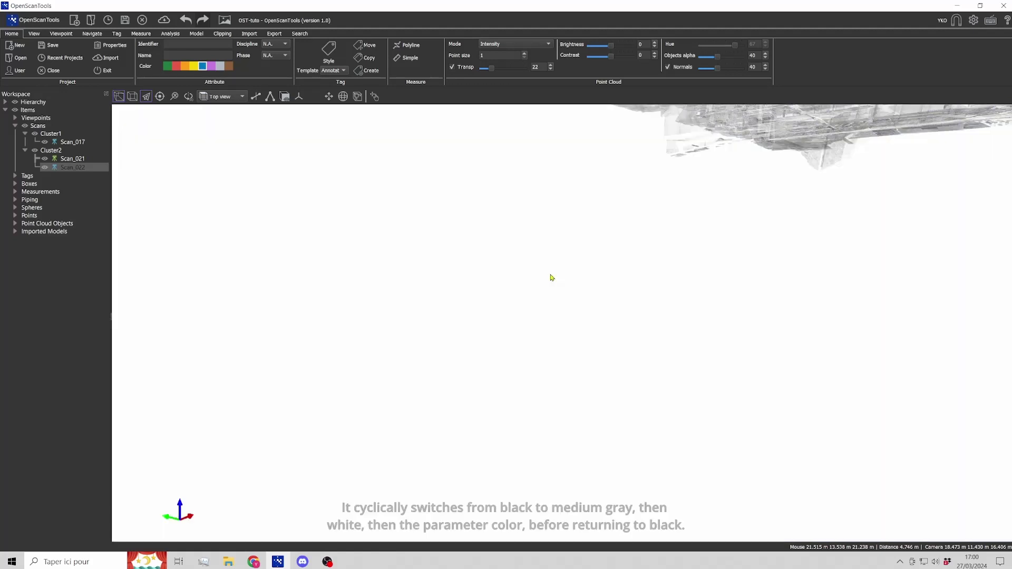
{"action": "key", "text": "b"}
{"action": "key", "text": "b"}
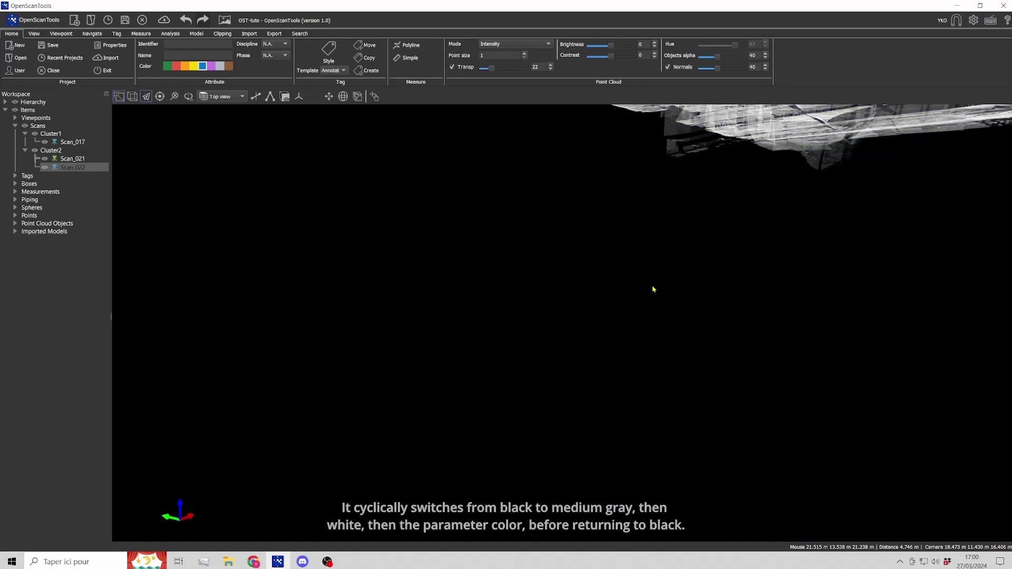
{"action": "middle_click_drag", "start_coordinate": [711, 182], "coordinate": [676, 269]}
{"action": "left_click_drag", "start_coordinate": [676, 271], "coordinate": [620, 280]}
{"action": "scroll", "coordinate": [620, 280], "scroll_direction": "up", "scroll_amount": 2}
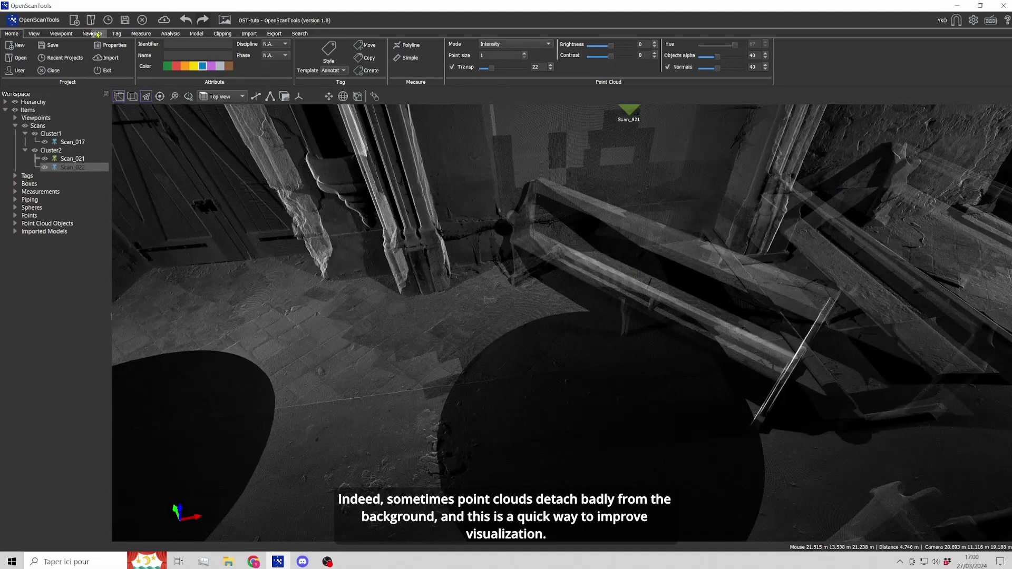
- Switch the background behind the transparent intensity point cloud from black to white
{"action": "left_click", "coordinate": [34, 34]}
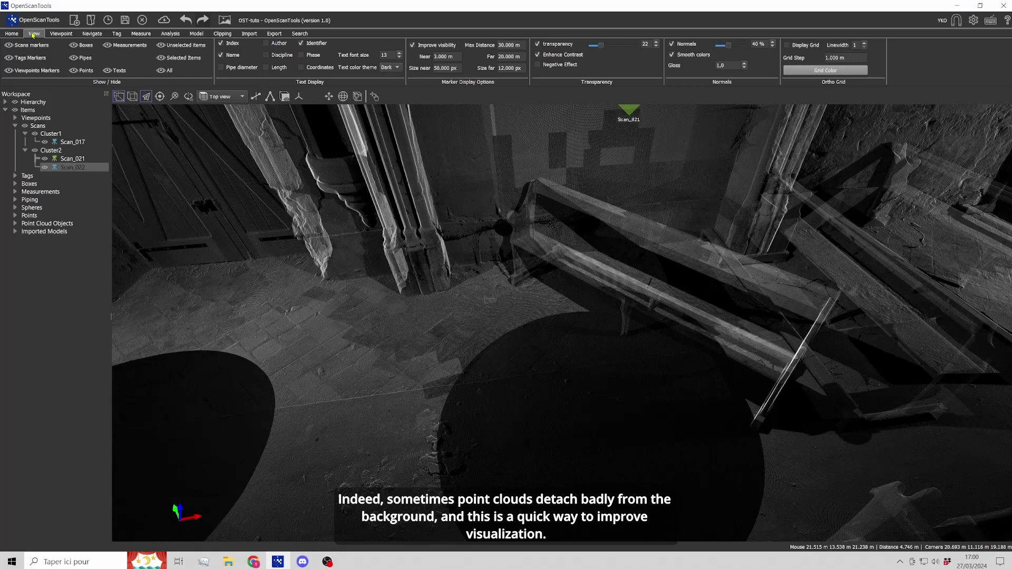
{"action": "left_click", "coordinate": [538, 65]}
{"action": "middle_click_drag", "start_coordinate": [568, 277], "coordinate": [578, 272]}
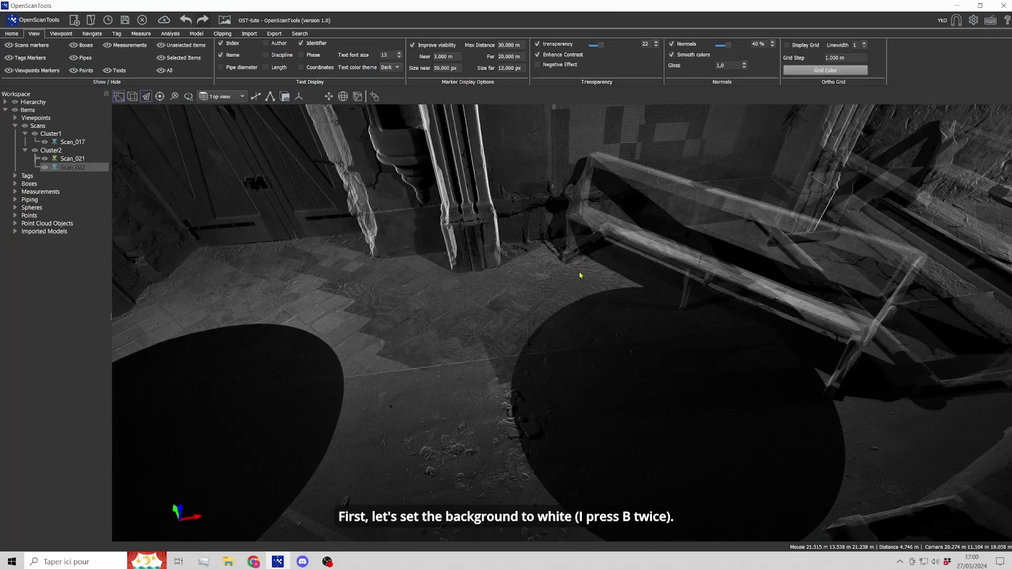
{"action": "key", "text": "b"}
{"action": "key", "text": "b"}
{"action": "left_click_drag", "start_coordinate": [564, 272], "coordinate": [574, 246]}
{"action": "middle_click_drag", "start_coordinate": [574, 246], "coordinate": [566, 296]}
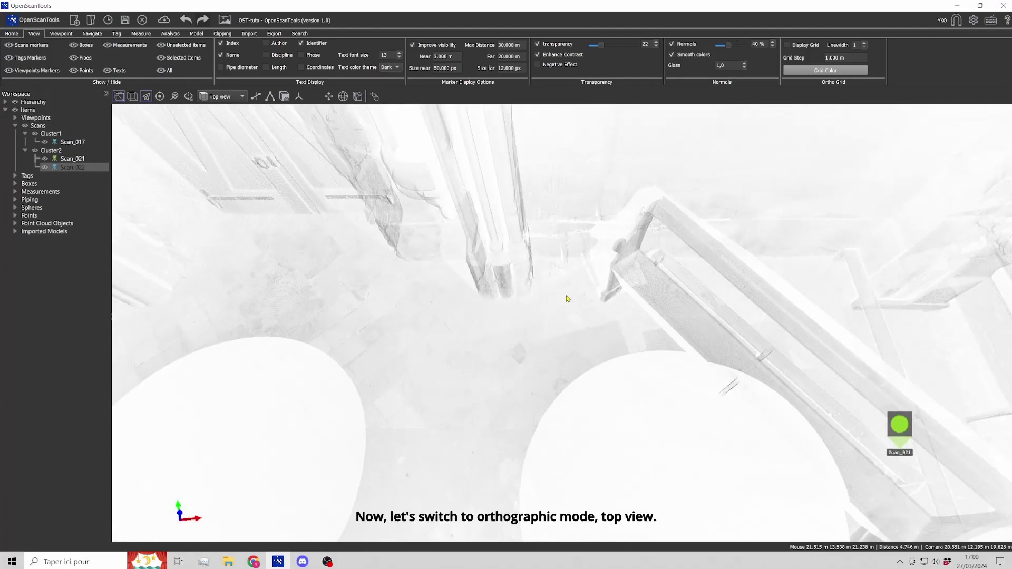
- Show the chapel scan in an orthographic top view and lower the point cloud transparency to 11
{"action": "key", "text": "o"}
{"action": "key", "text": "t"}
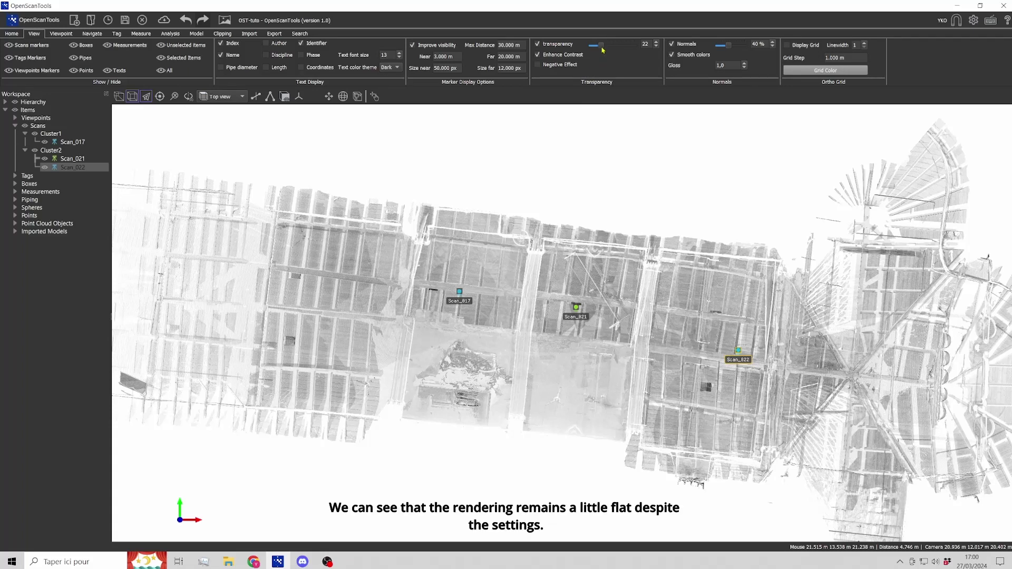
{"action": "left_click_drag", "start_coordinate": [602, 50], "coordinate": [598, 52]}
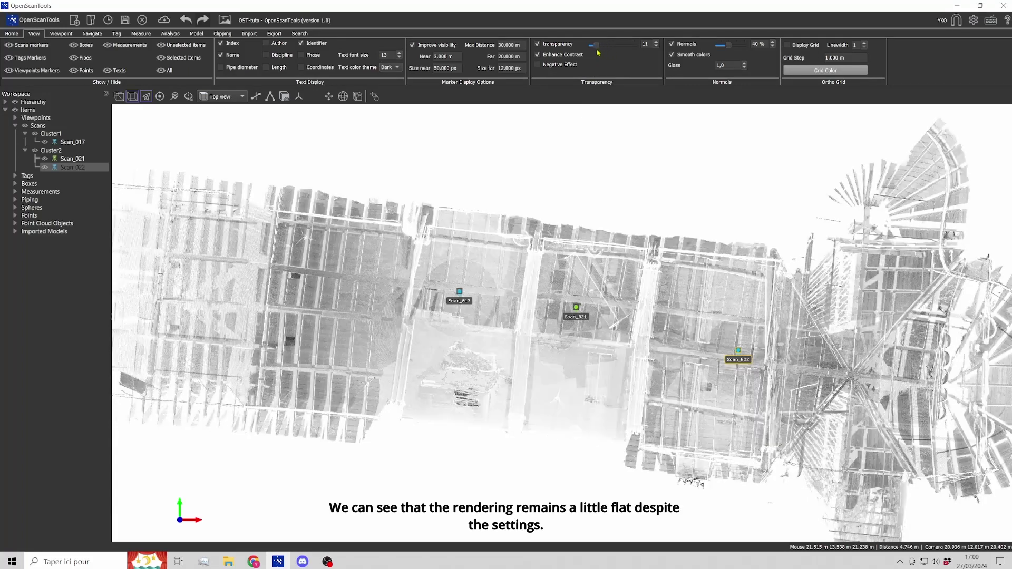
- Enable the Negative Effect for the transparent point cloud and set the transparency to 44
{"action": "left_click", "coordinate": [537, 65]}
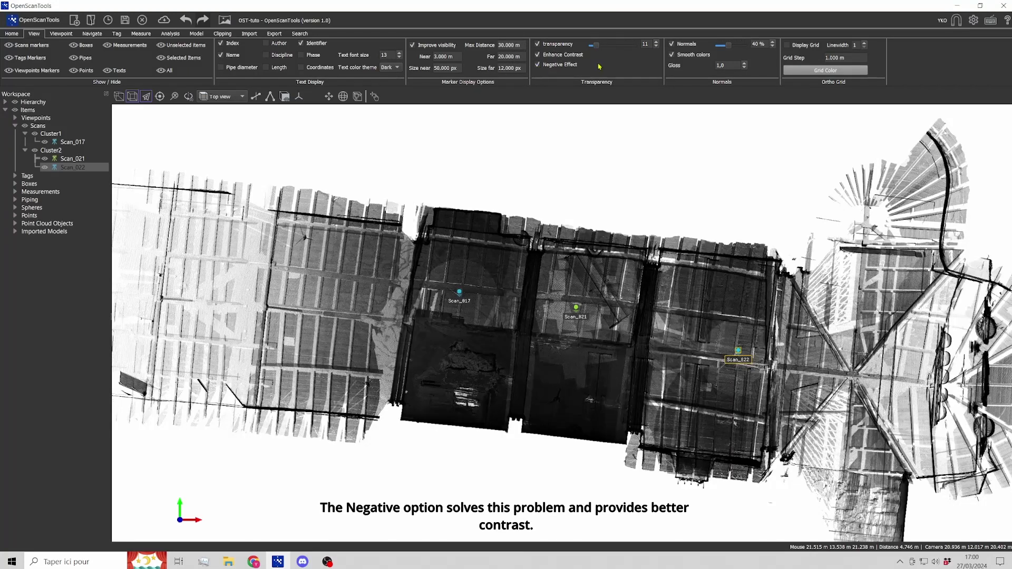
{"action": "left_click_drag", "start_coordinate": [597, 46], "coordinate": [612, 49]}
{"action": "scroll", "coordinate": [611, 176], "scroll_direction": "down", "scroll_amount": 3}
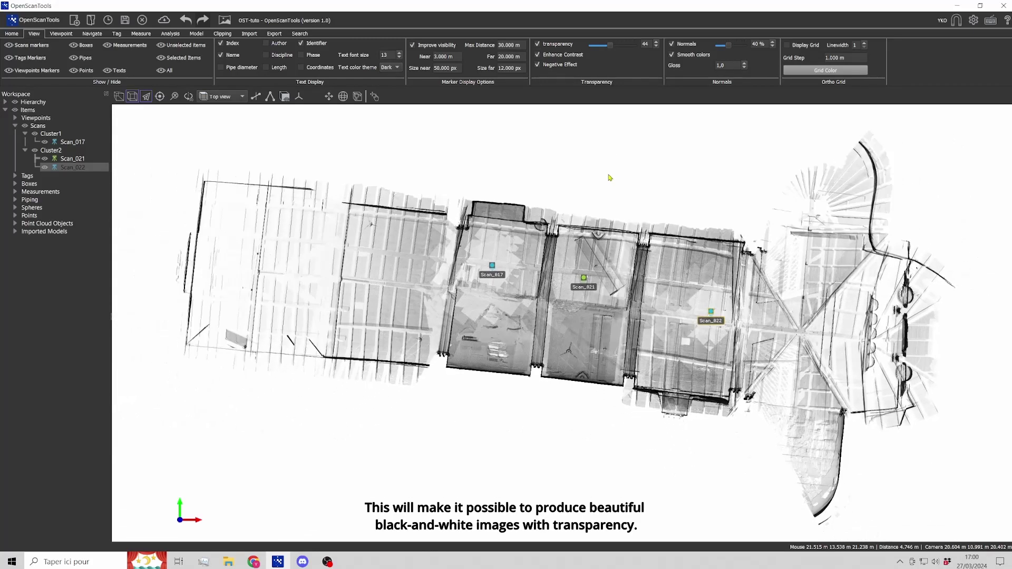
{"action": "middle_click_drag", "start_coordinate": [601, 185], "coordinate": [600, 191]}
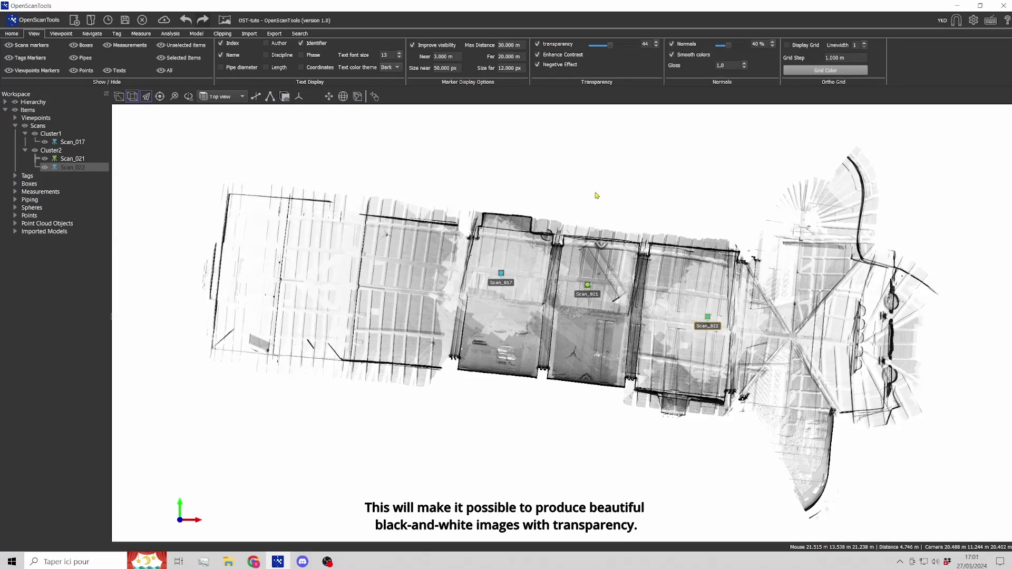